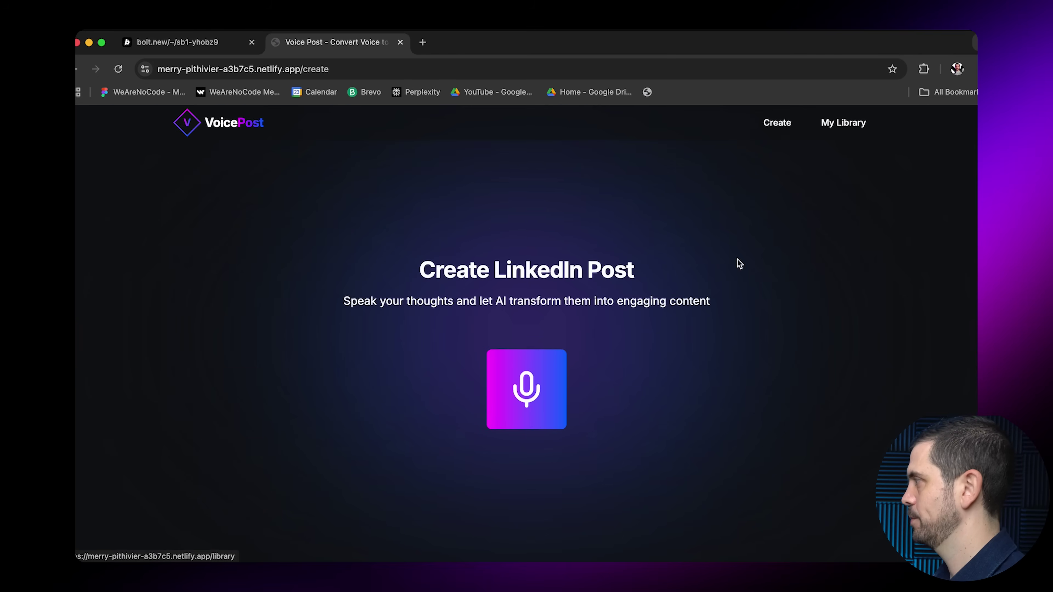
Record a voice note asking for a LinkedIn post about finishing a first project in Bolt, and stop to generate it.
click(528, 383)
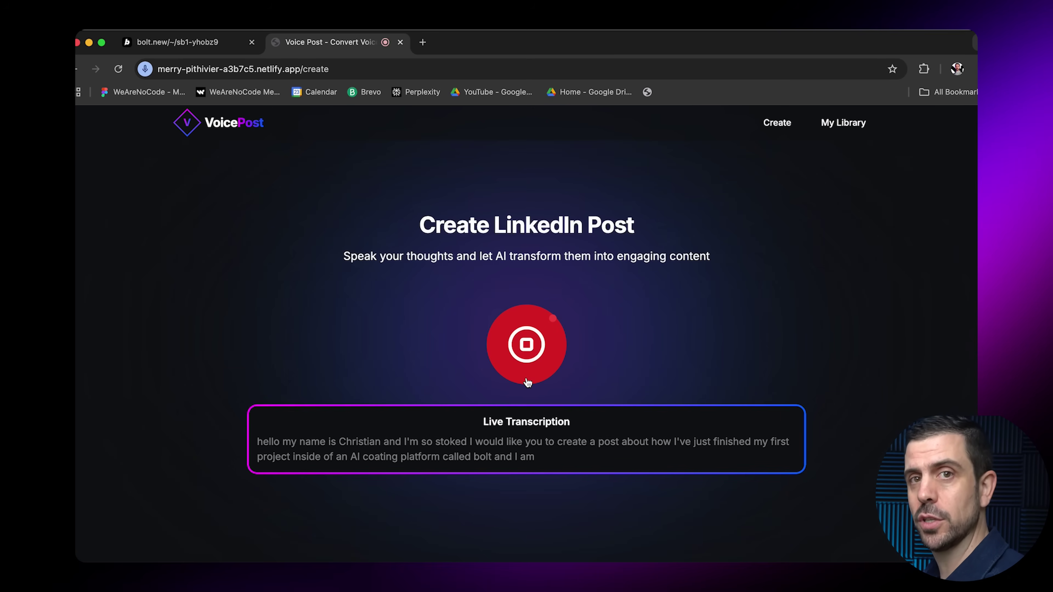
click(527, 381)
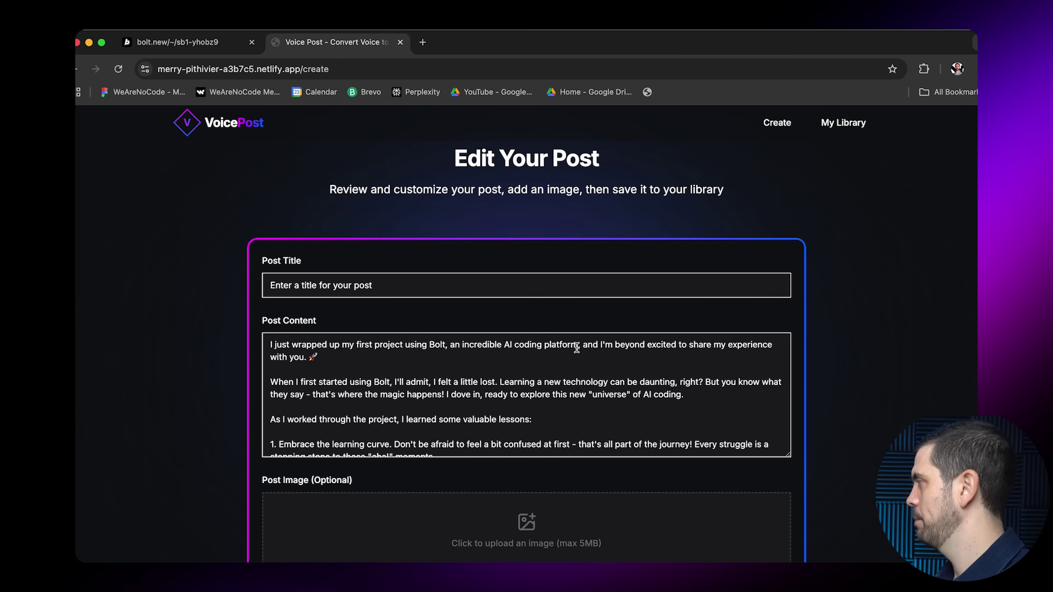
Attach the photo of the basketball player in the yellow jersey as the post's image.
scroll(526, 543, up, 1)
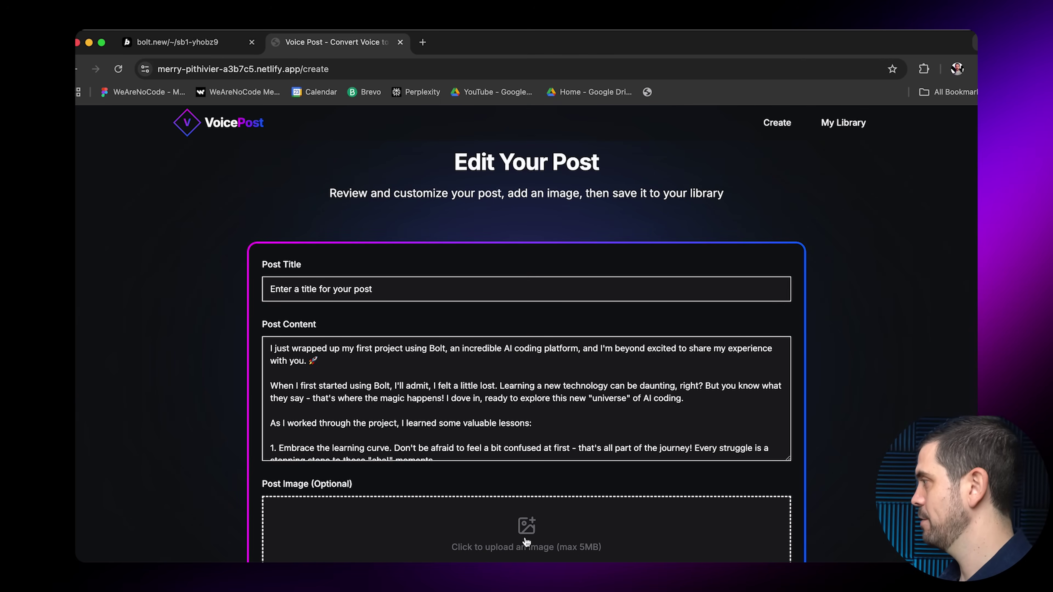
click(525, 541)
double_click(482, 357)
scroll(403, 252, down, 1)
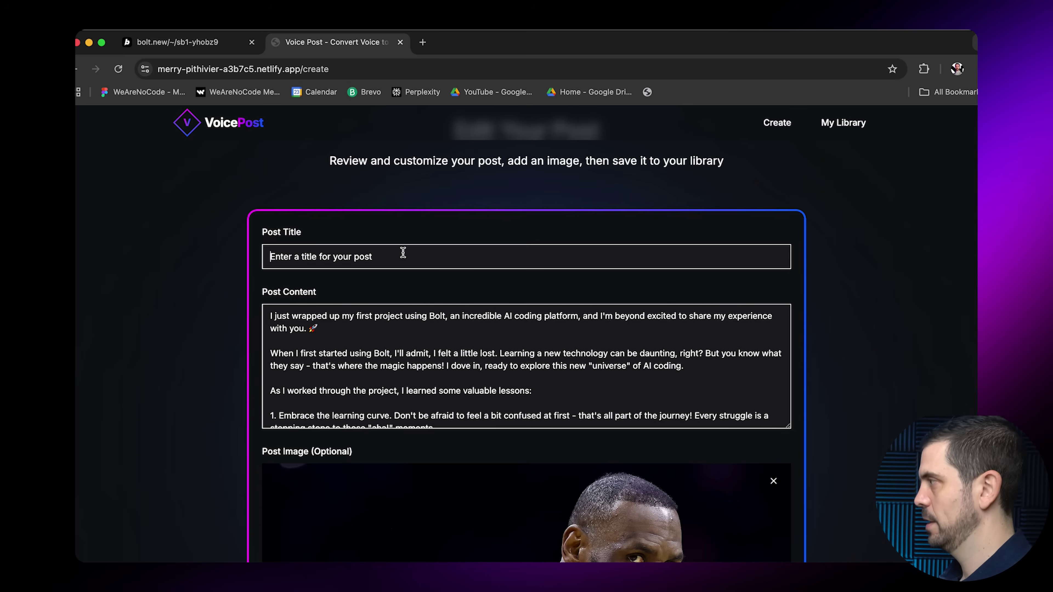
Title the post with the author's first name followed by "Post" and save it to the library.
click(403, 253)
text(Christian Post)
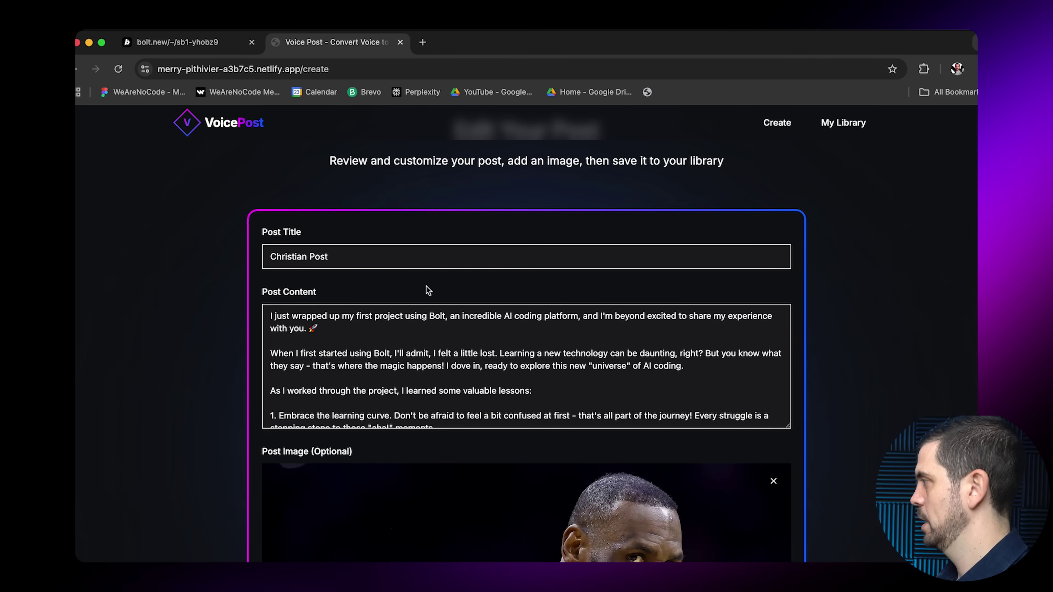
scroll(431, 286, down, 6)
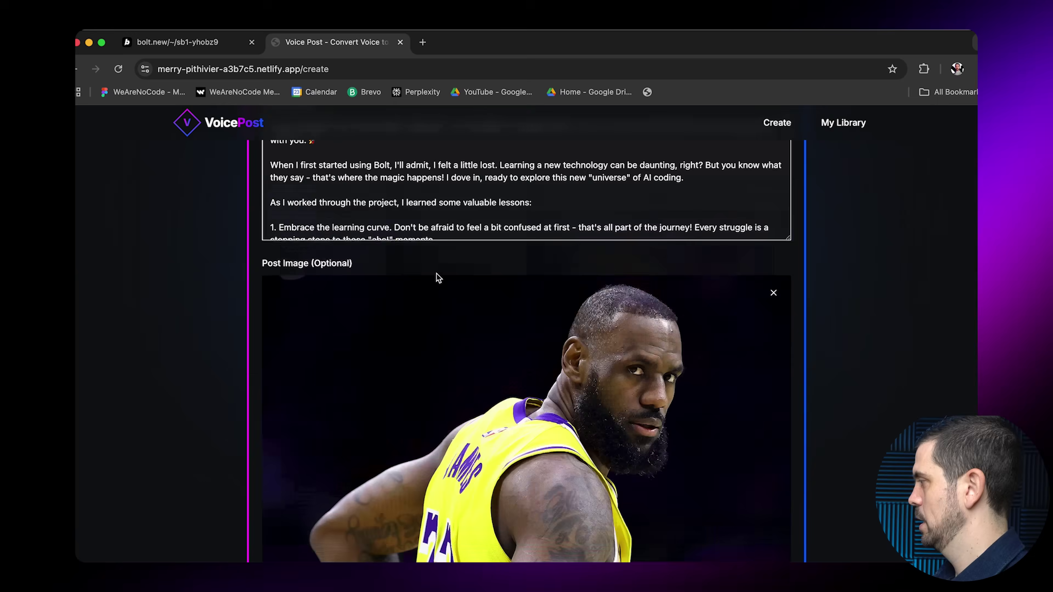
click(753, 536)
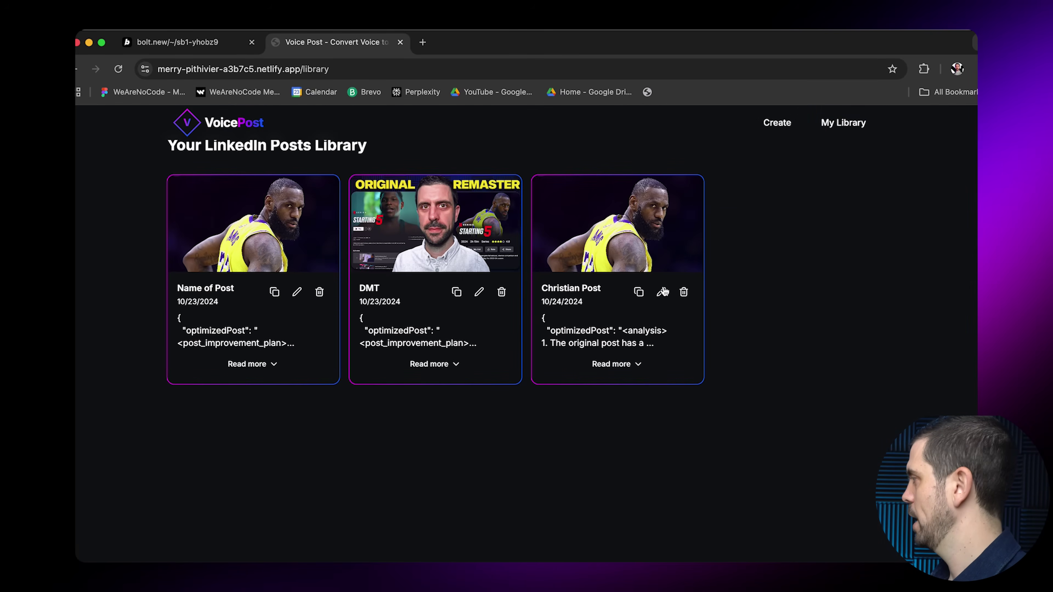
Edit the newly saved library post, remove its image without choosing a replacement, and save the changes.
click(663, 293)
scroll(484, 259, down, 5)
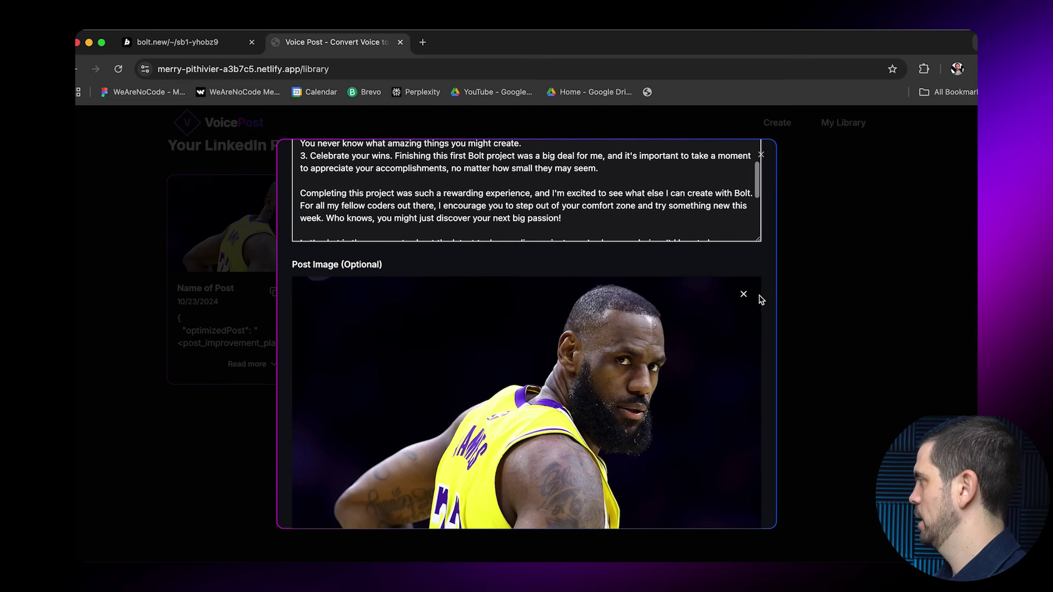
click(744, 295)
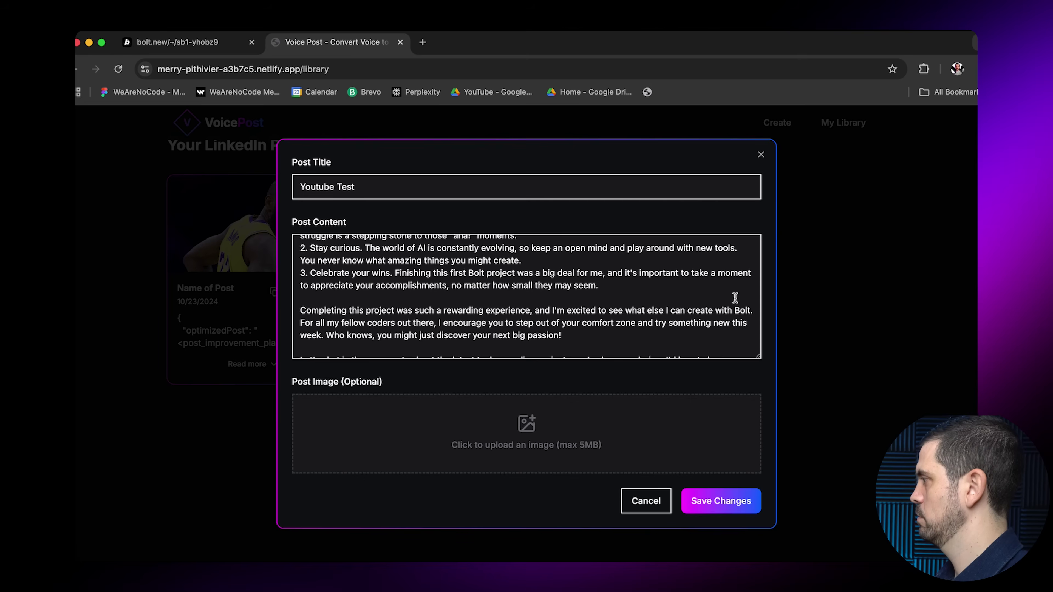
click(544, 433)
click(691, 405)
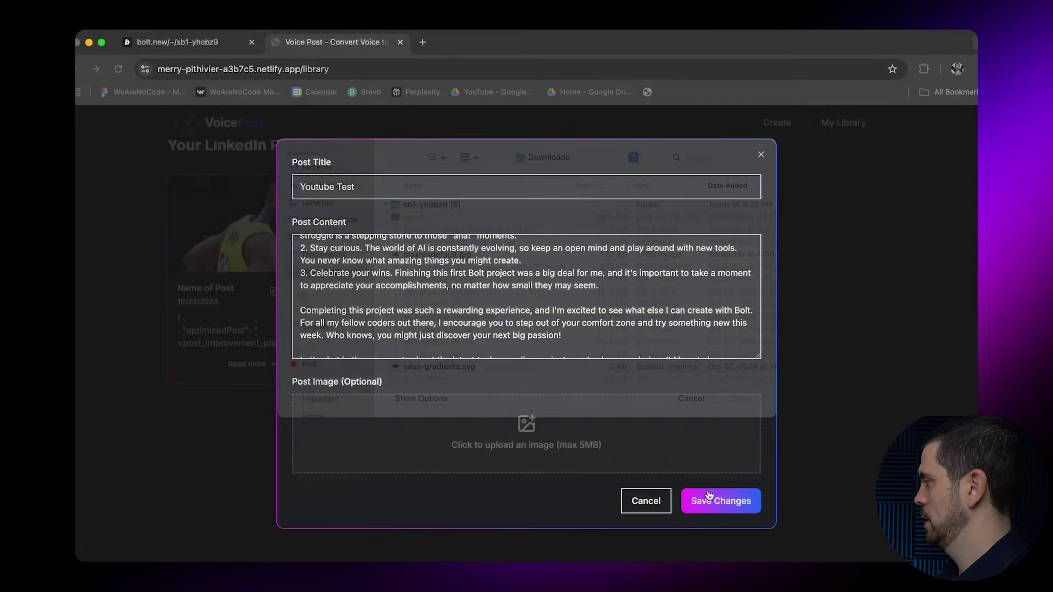
click(707, 500)
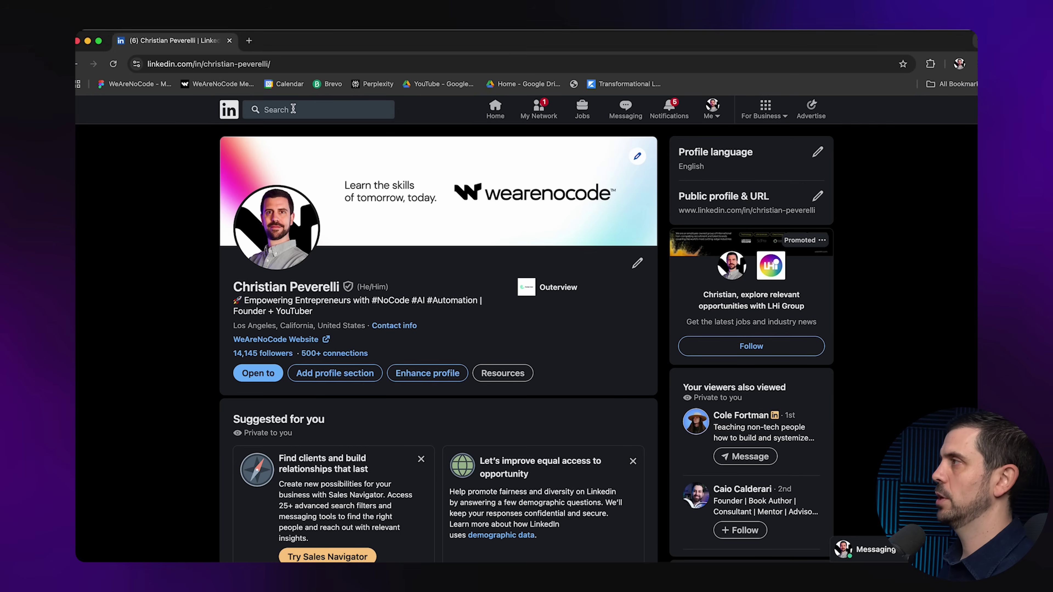
On LinkedIn, search for "linkedin content creation" and limit the results to events.
click(290, 111)
text(linkedin content creation)
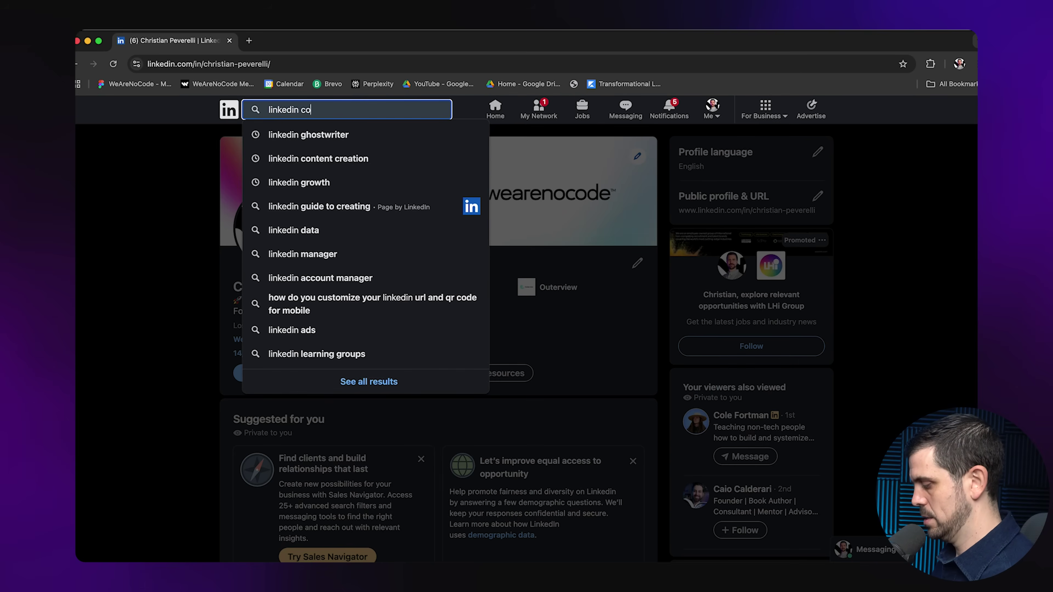
key(Return)
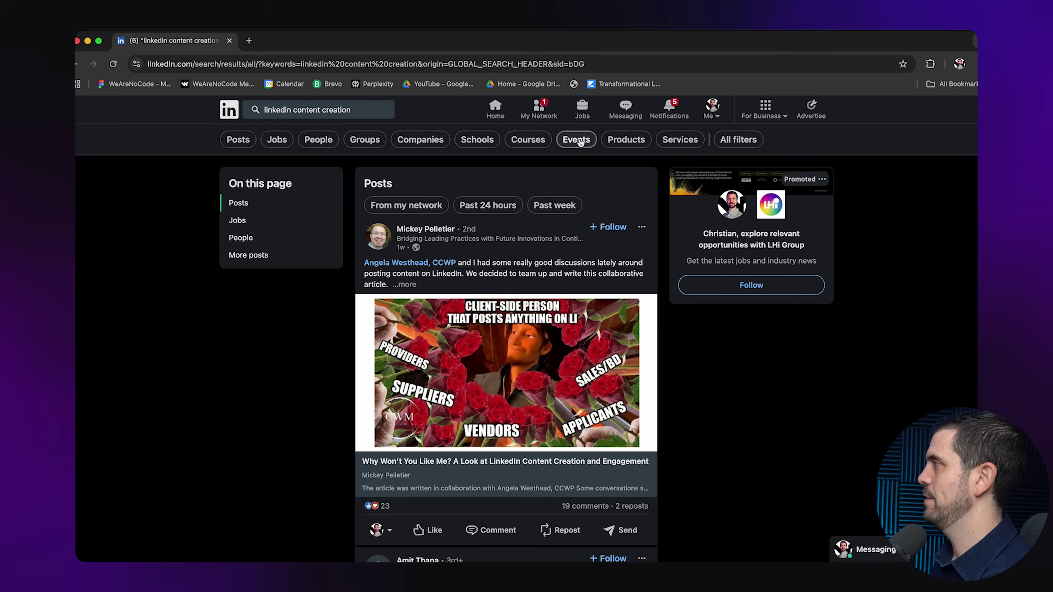
click(577, 141)
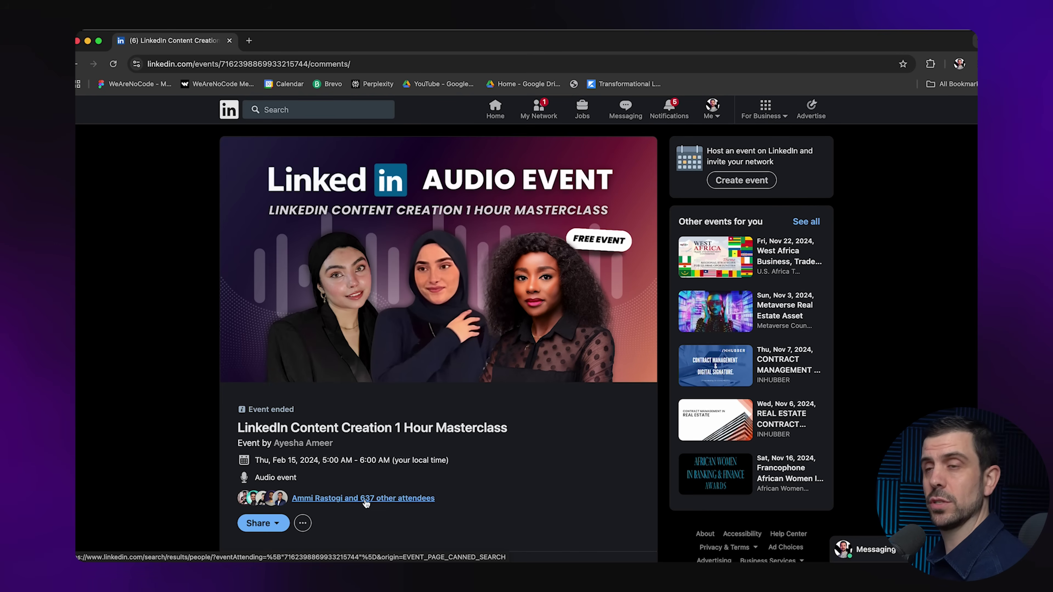
List the attendees of the LinkedIn Content Creation 1 Hour Masterclass event and browse the first page of people.
click(365, 499)
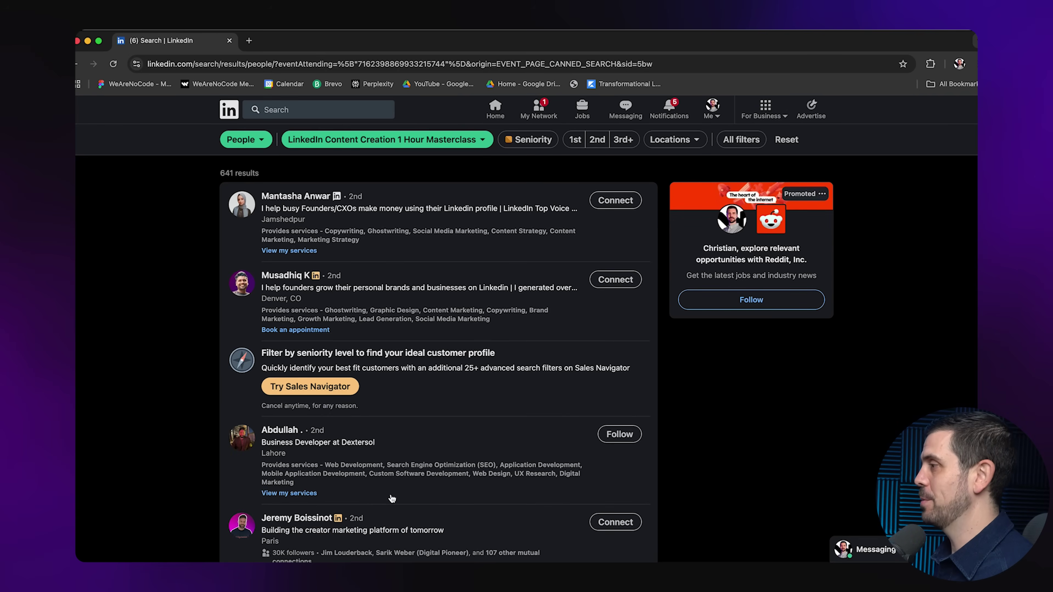
scroll(434, 403, down, 20)
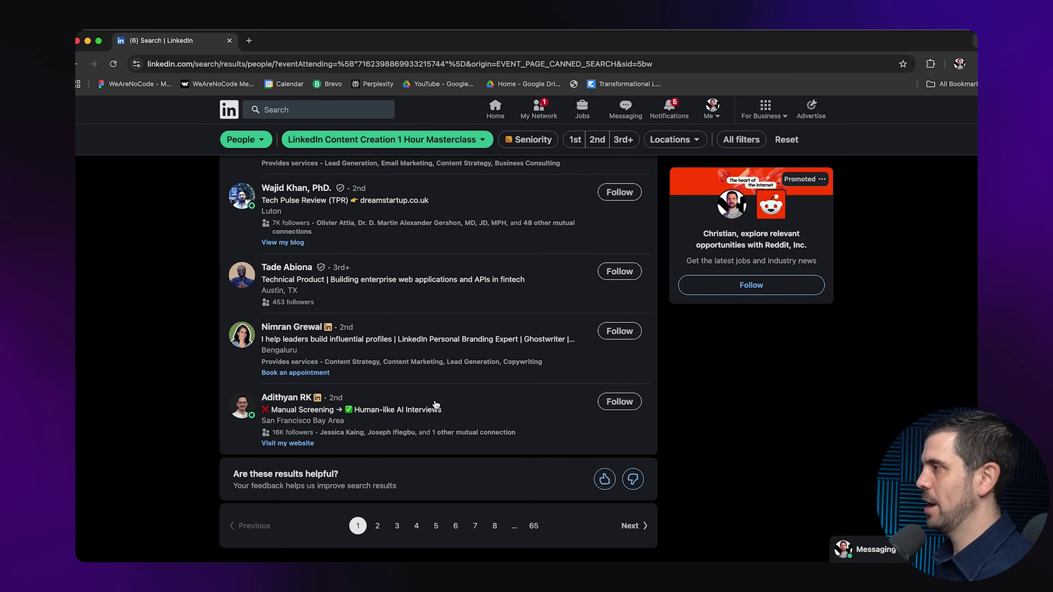
scroll(435, 405, up, 1)
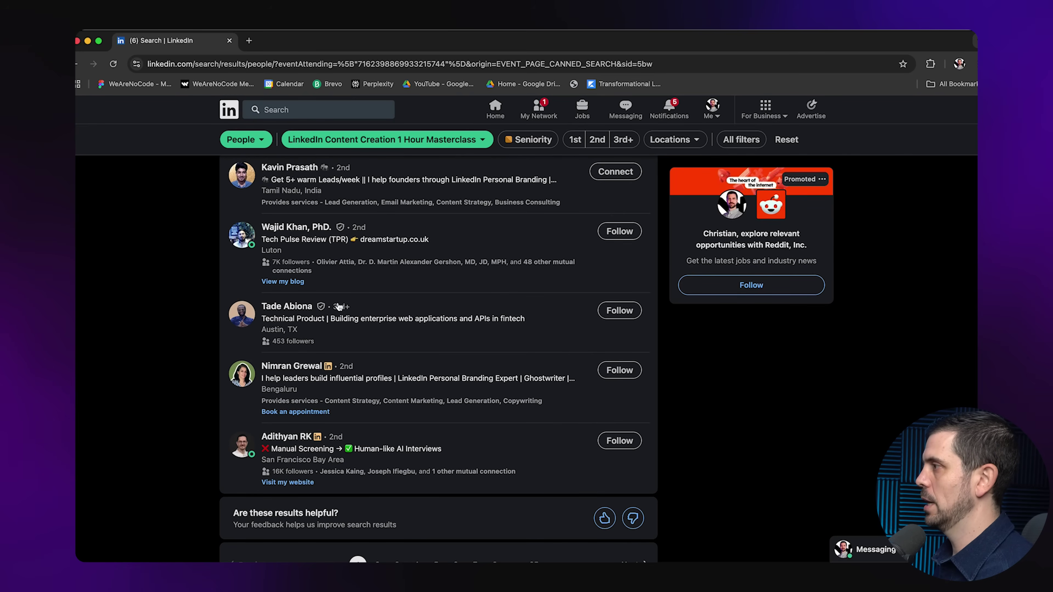
Open the profiles of the Austin fintech attendee and the San Francisco AI-interviews attendee in new tabs, and go to results page 2.
right_click(302, 306)
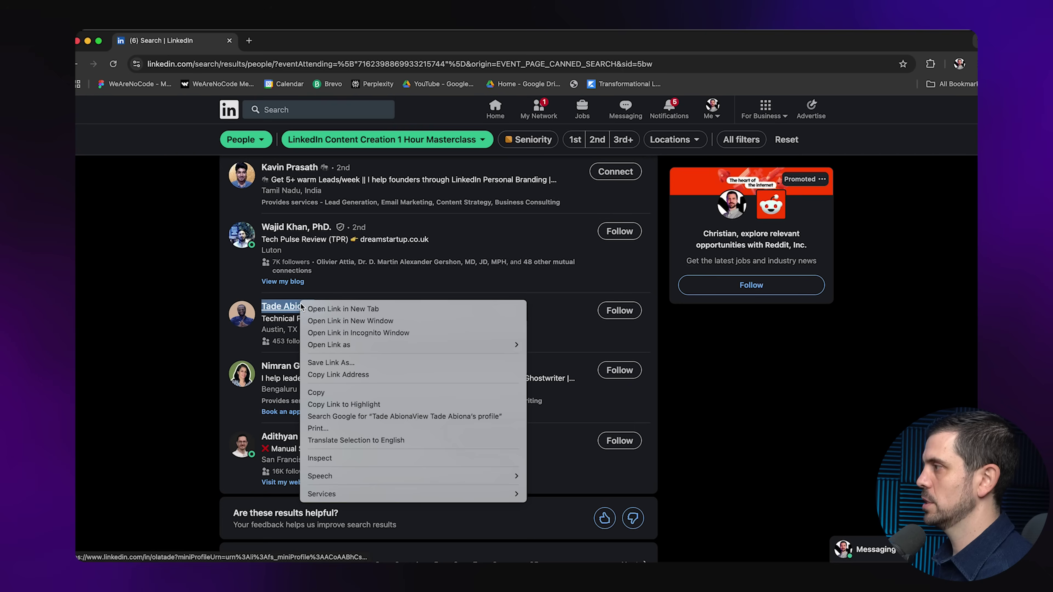
click(328, 310)
scroll(348, 338, down, 1)
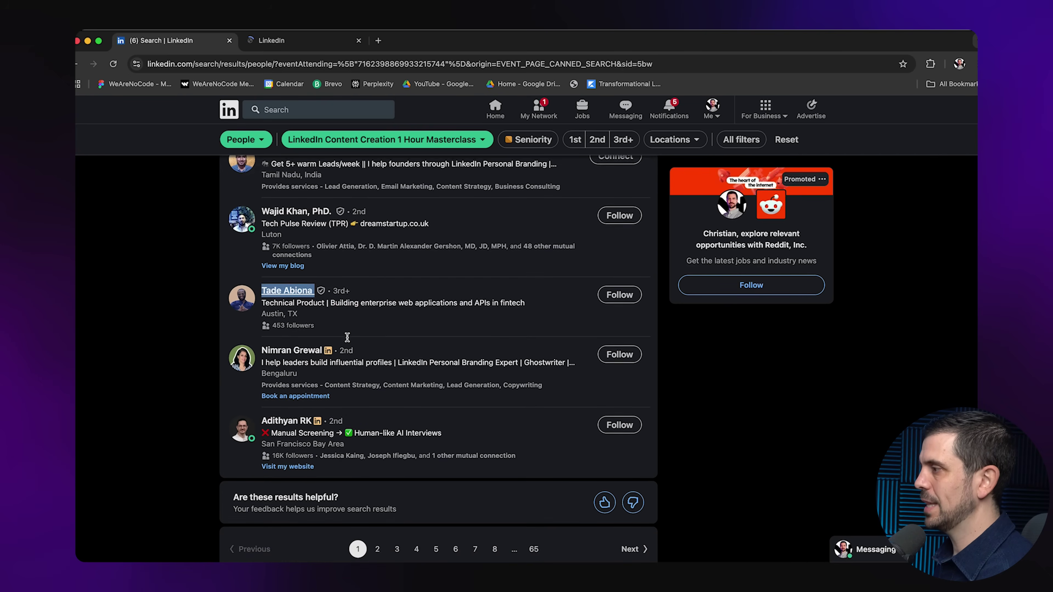
scroll(348, 337, down, 1)
right_click(302, 402)
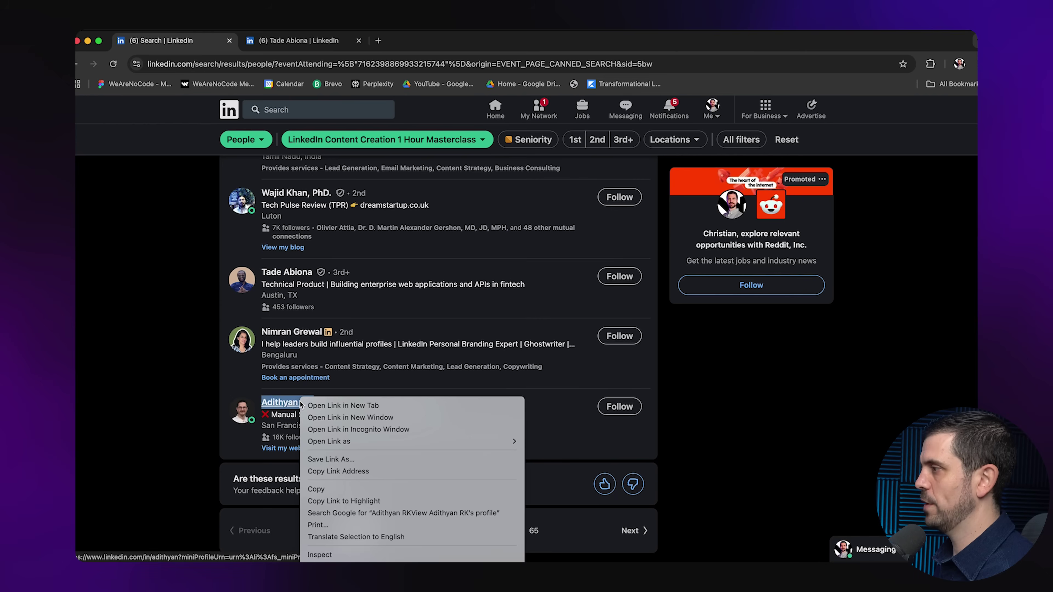
click(325, 406)
click(378, 533)
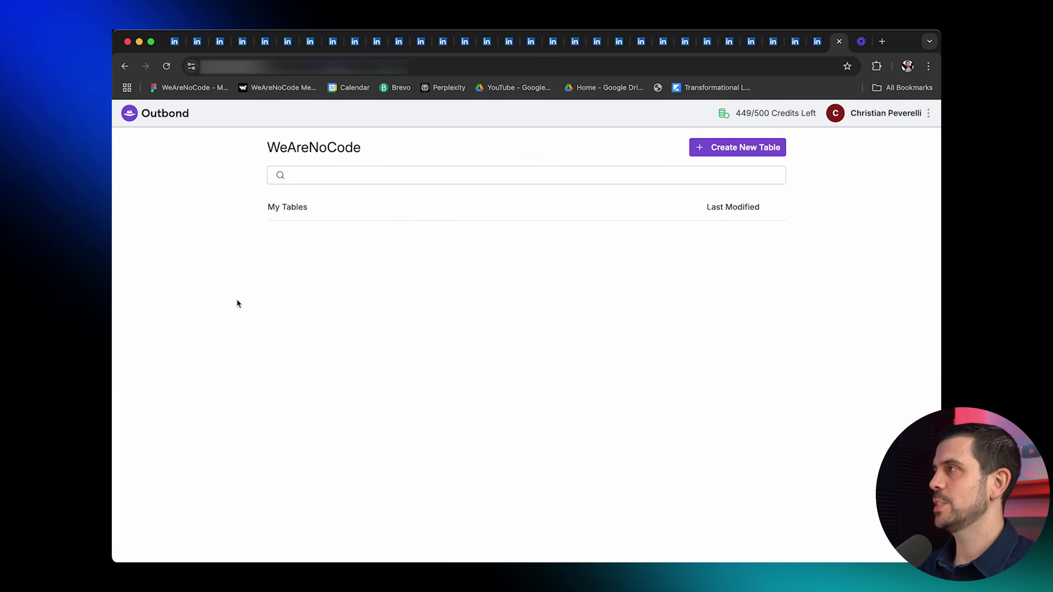
In Outbond, create a new table named "Voice Post".
click(732, 148)
click(472, 343)
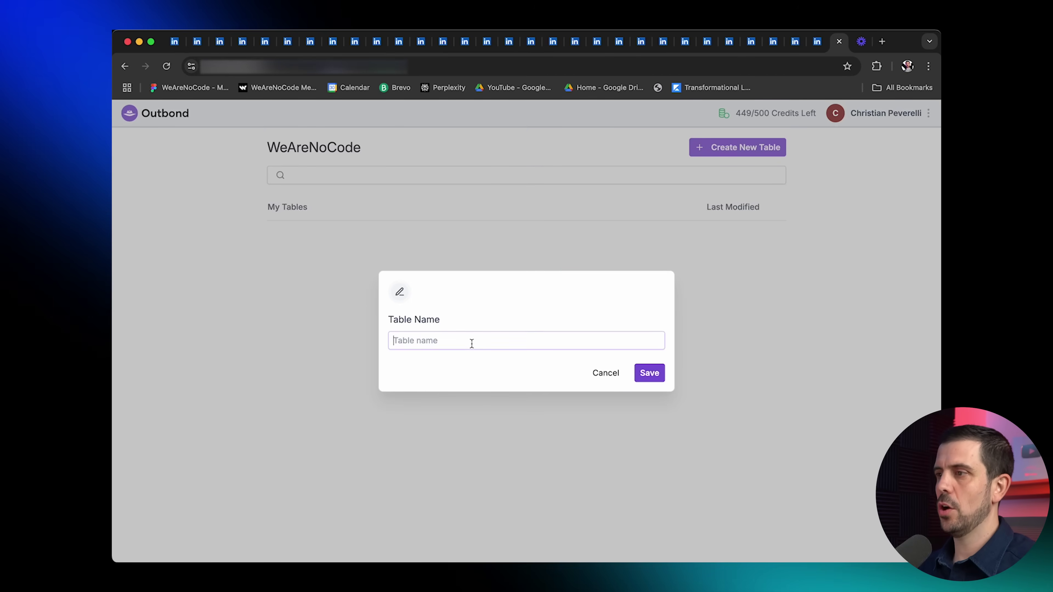
text(Voice Post)
key(Return)
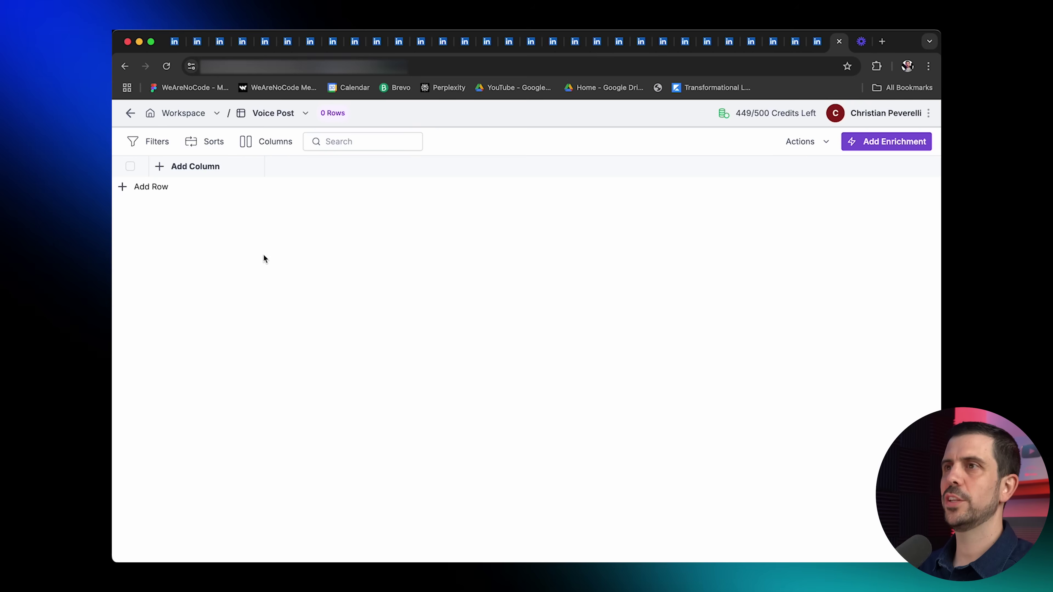
Add a URL column to the Voice Post table and fill its rows with the collected LinkedIn profile URLs.
click(197, 171)
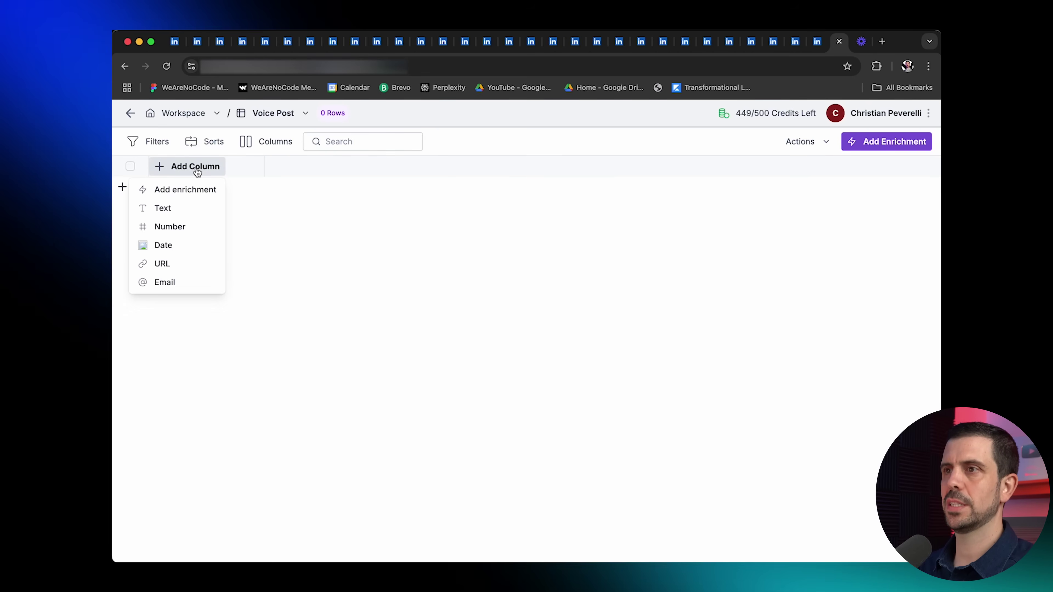
click(166, 265)
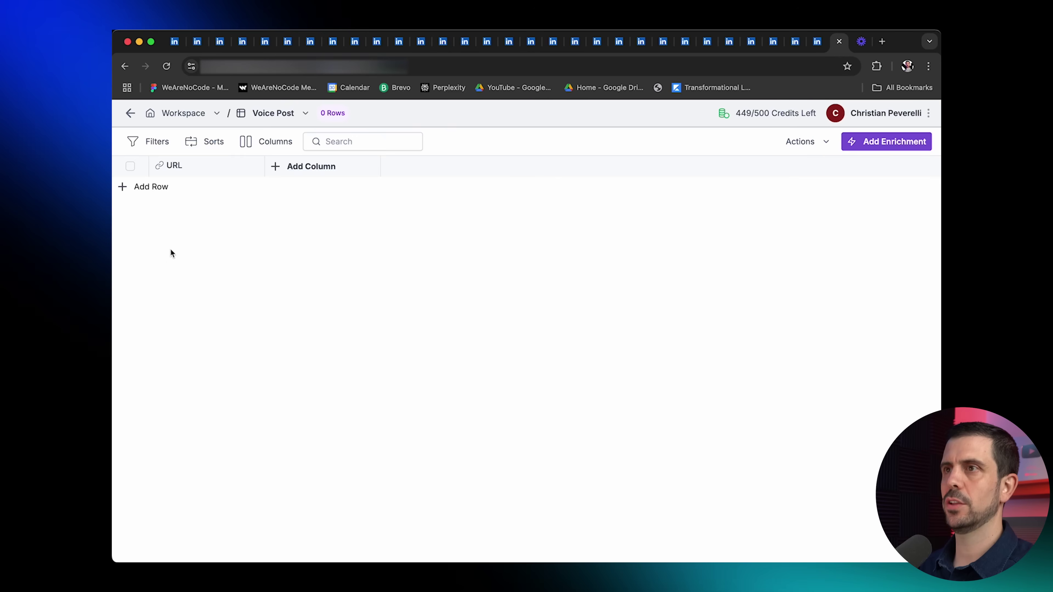
click(156, 188)
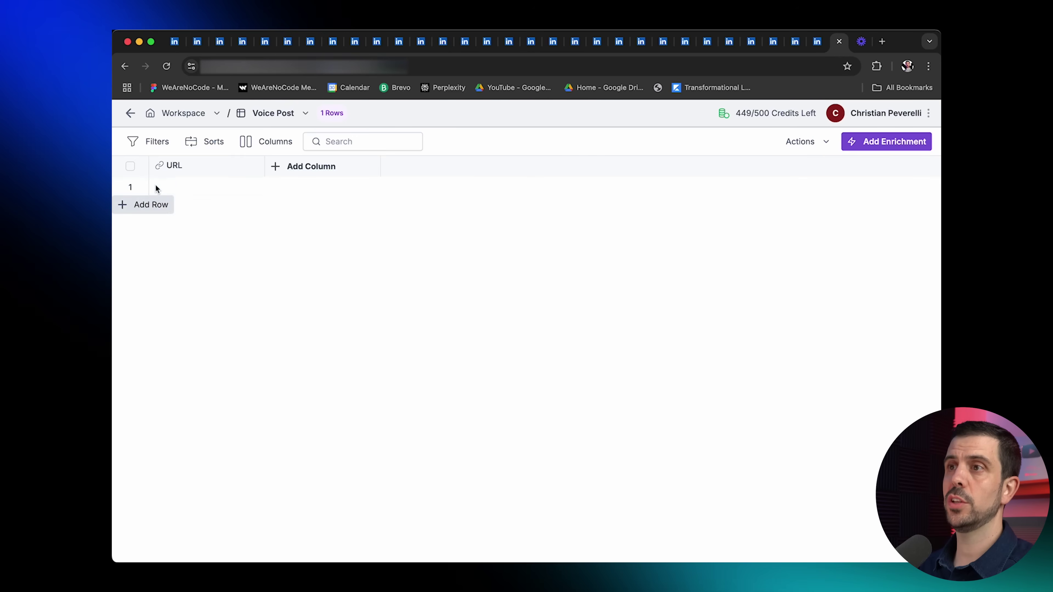
click(174, 186)
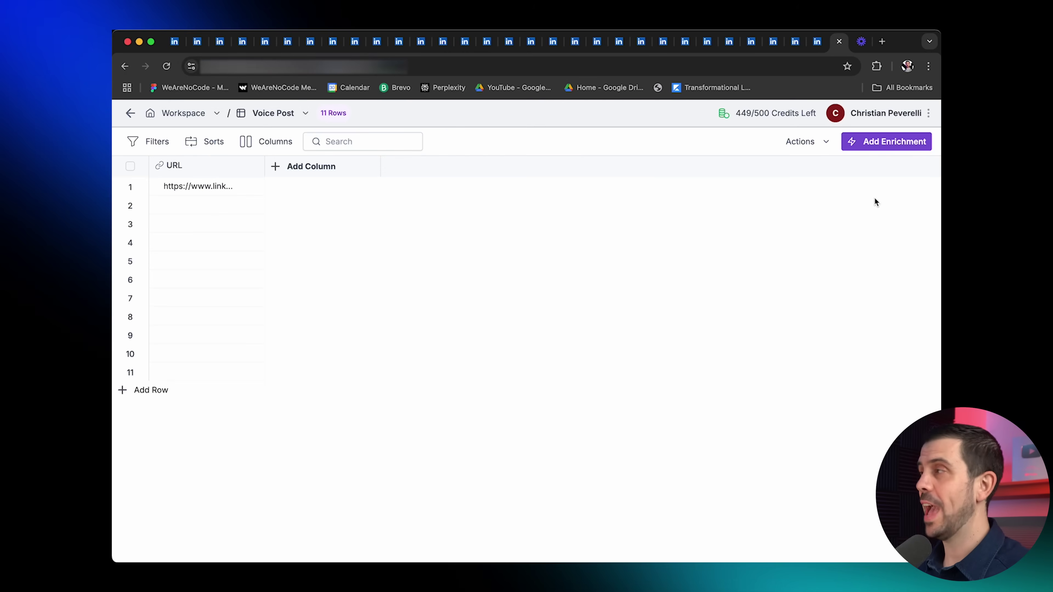
click(807, 142)
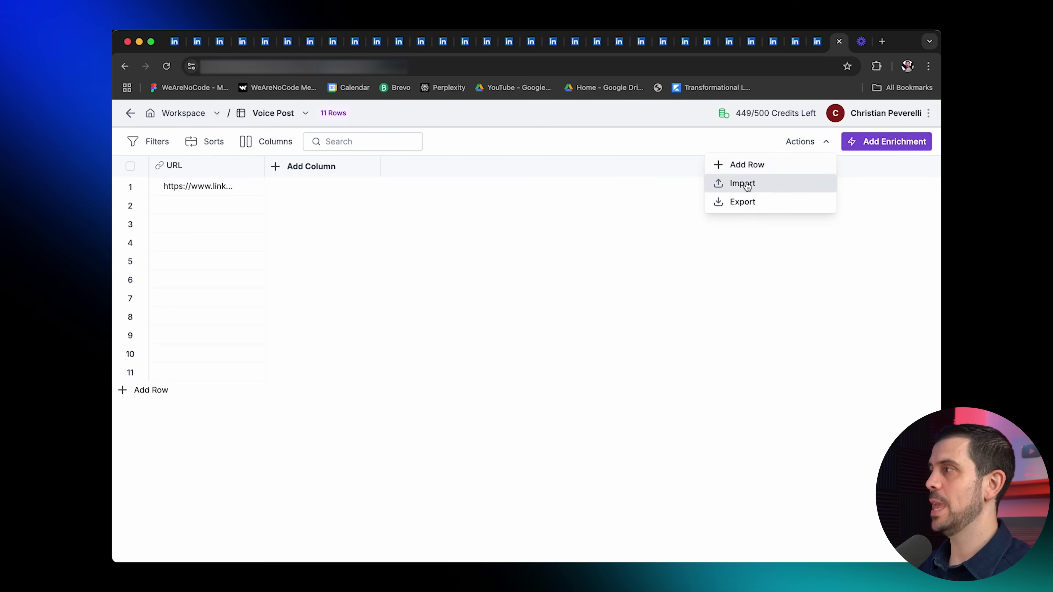
Add a LinkedIn Profile enrichment using ProxyCurl with the URL column as the profile URL, saving and running it on all rows.
click(278, 170)
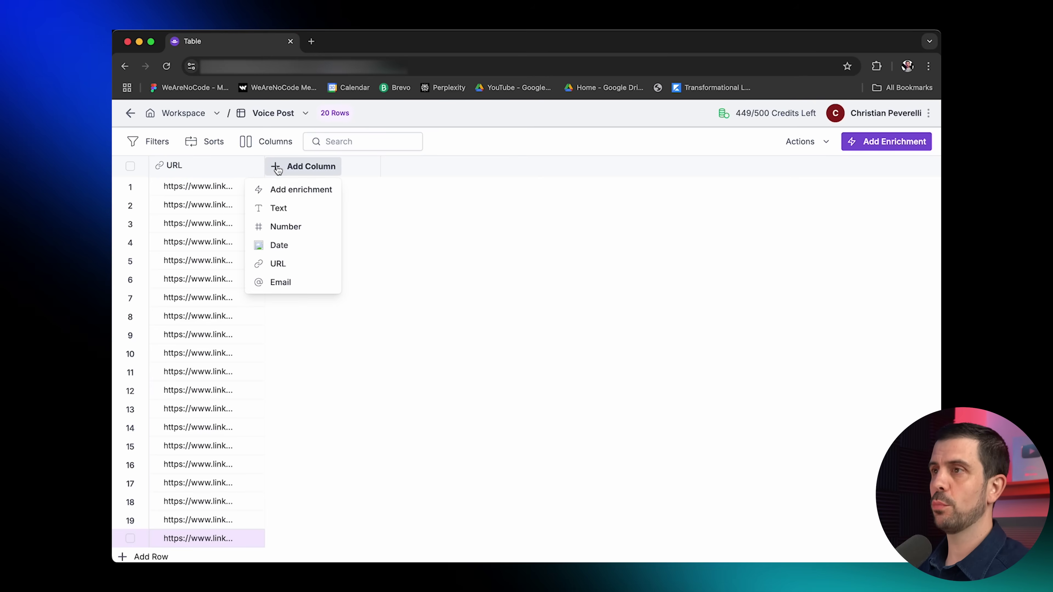
click(290, 193)
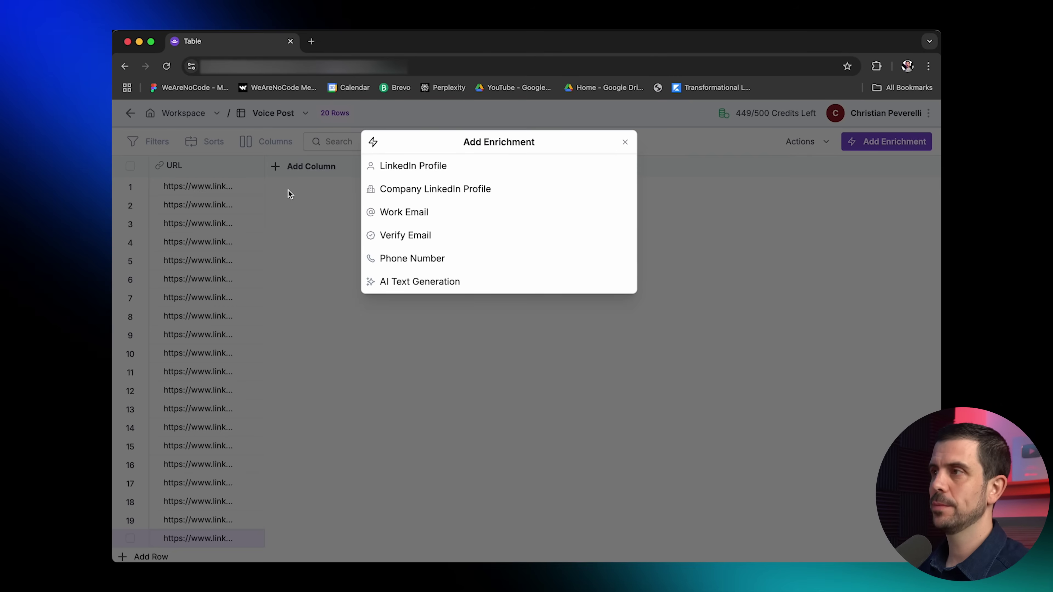
click(393, 168)
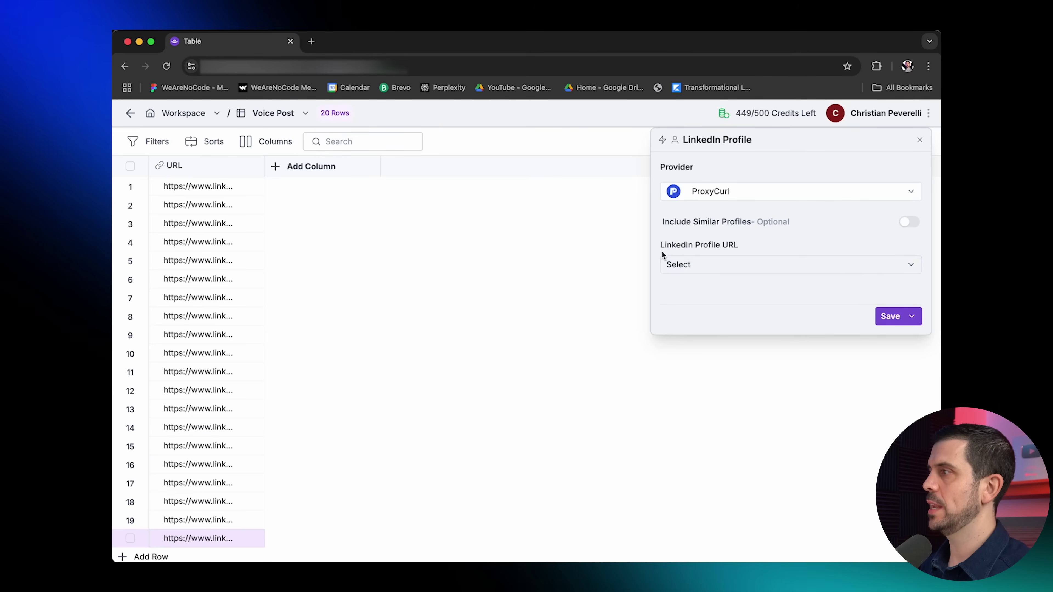
click(720, 268)
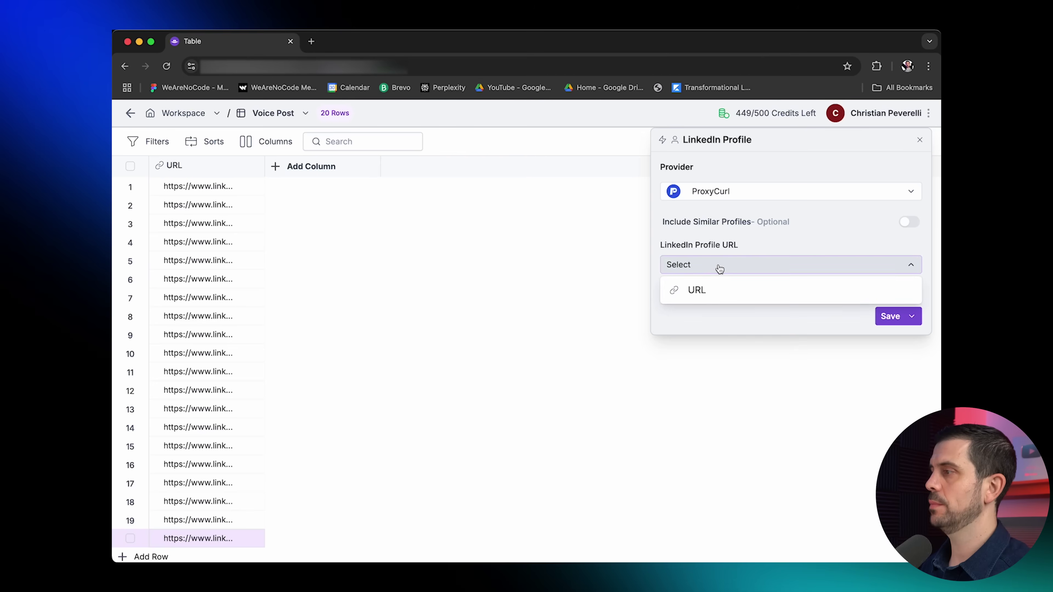
click(712, 293)
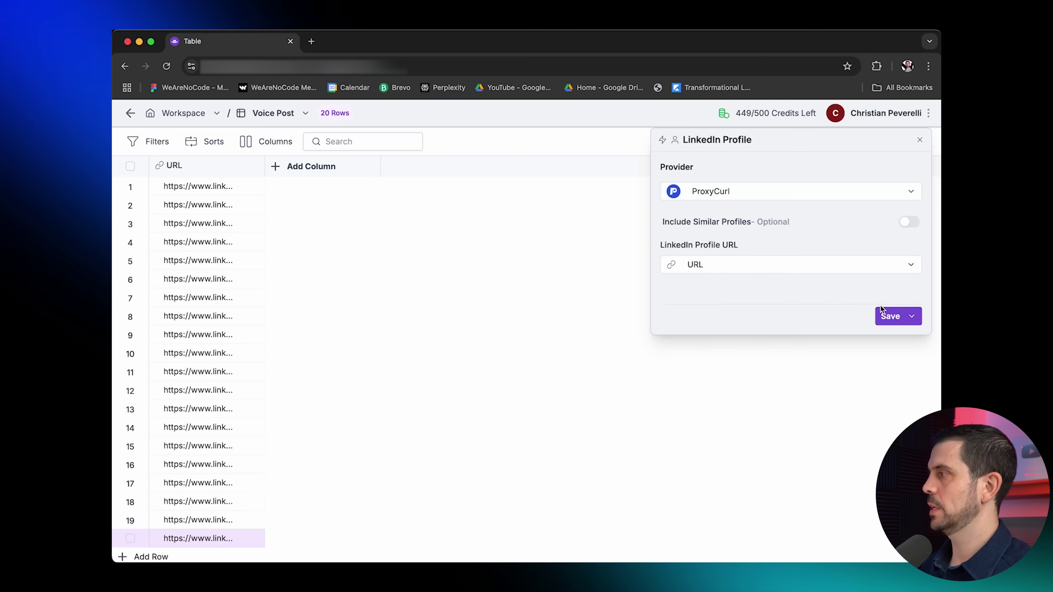
click(910, 319)
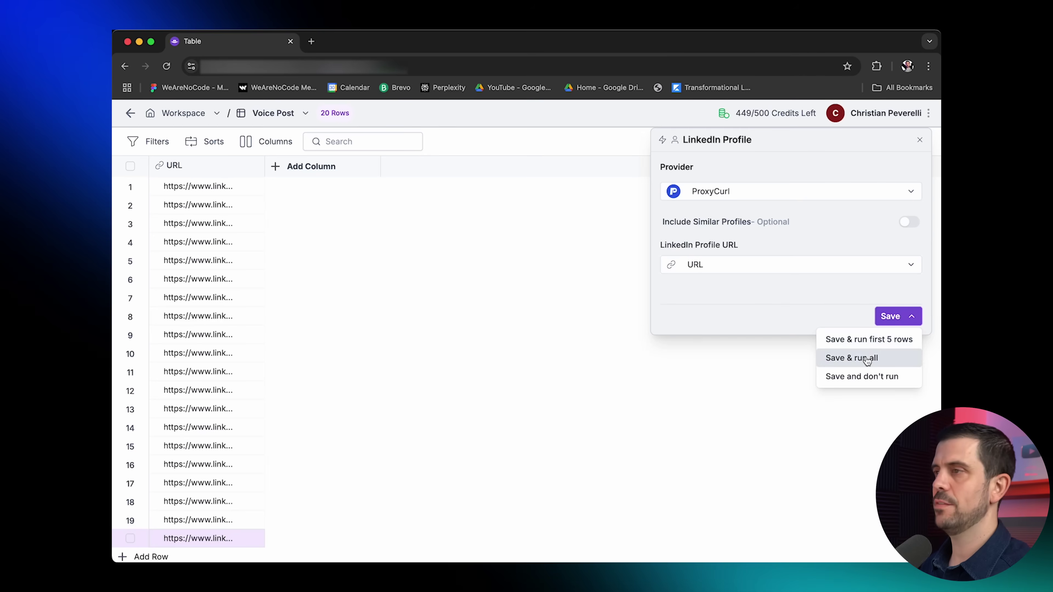
click(866, 359)
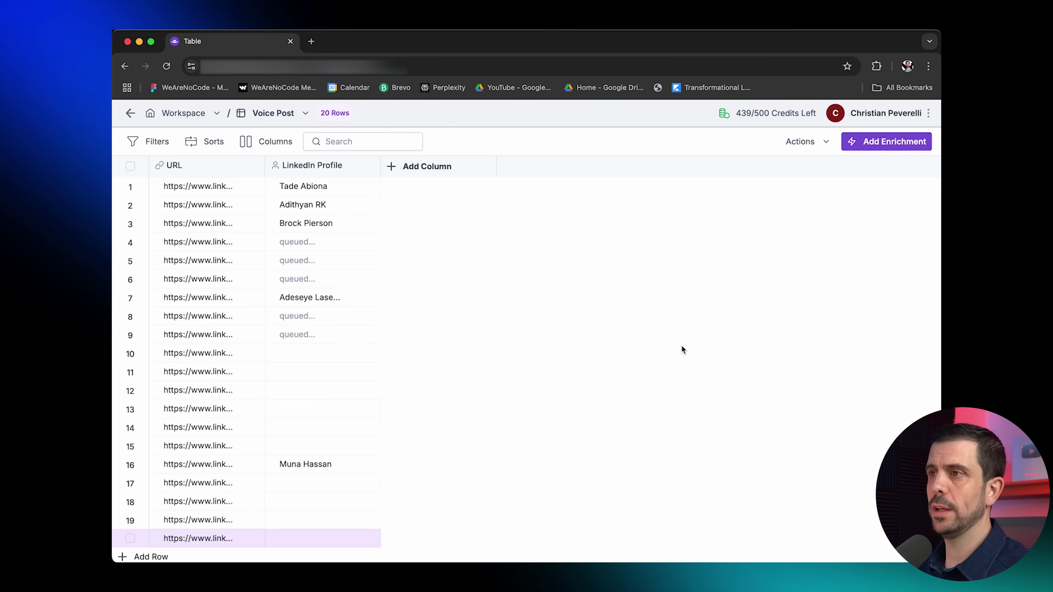
From the first row's LinkedIn Profile details, add the current experience's Company Linkedin Profile Url as a table column.
mouse_move(333, 188)
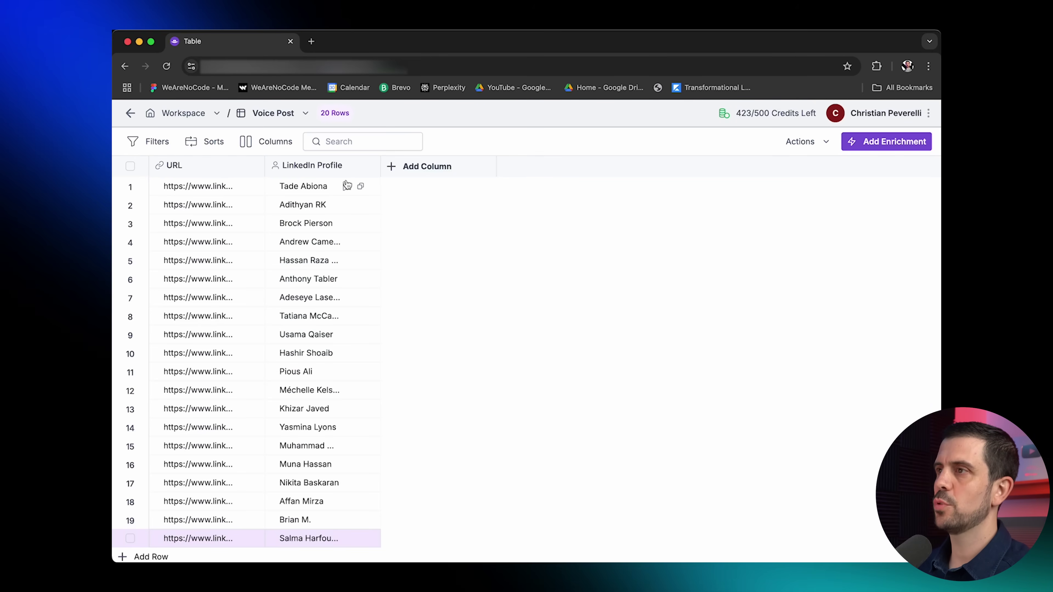
click(332, 186)
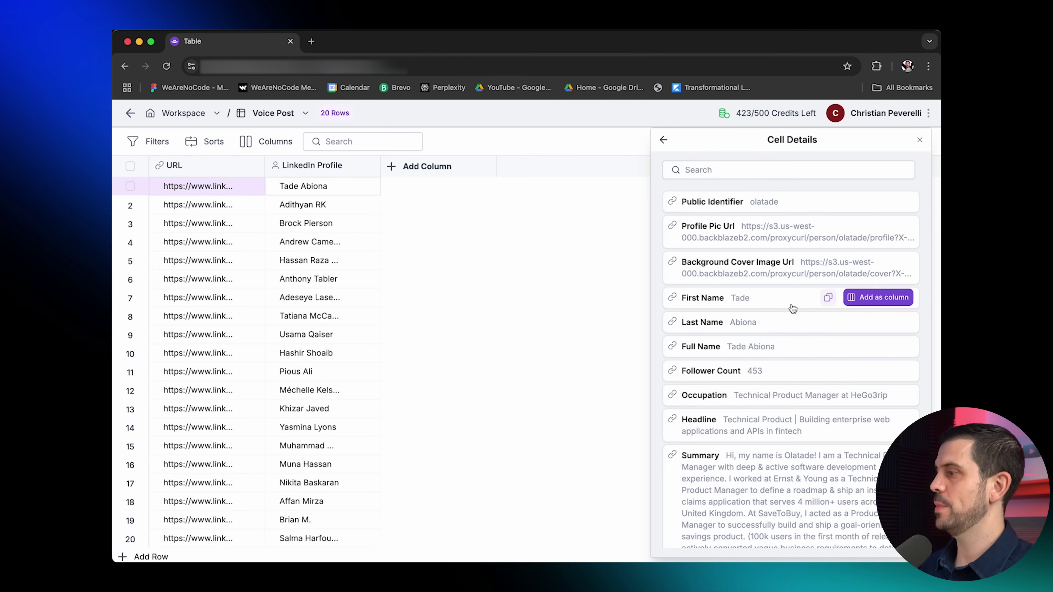
scroll(793, 308, down, 10)
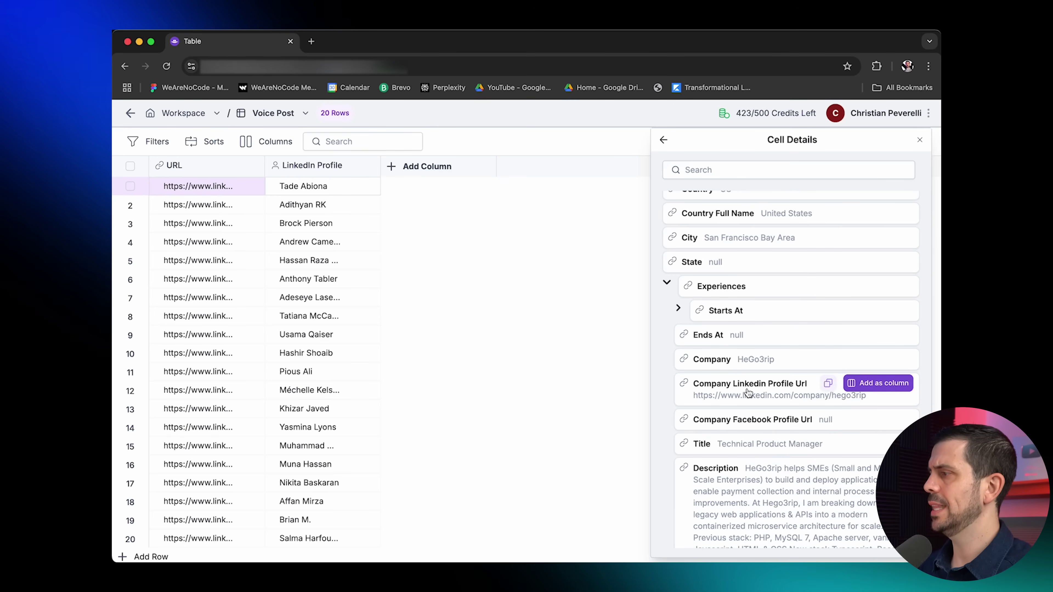
click(871, 387)
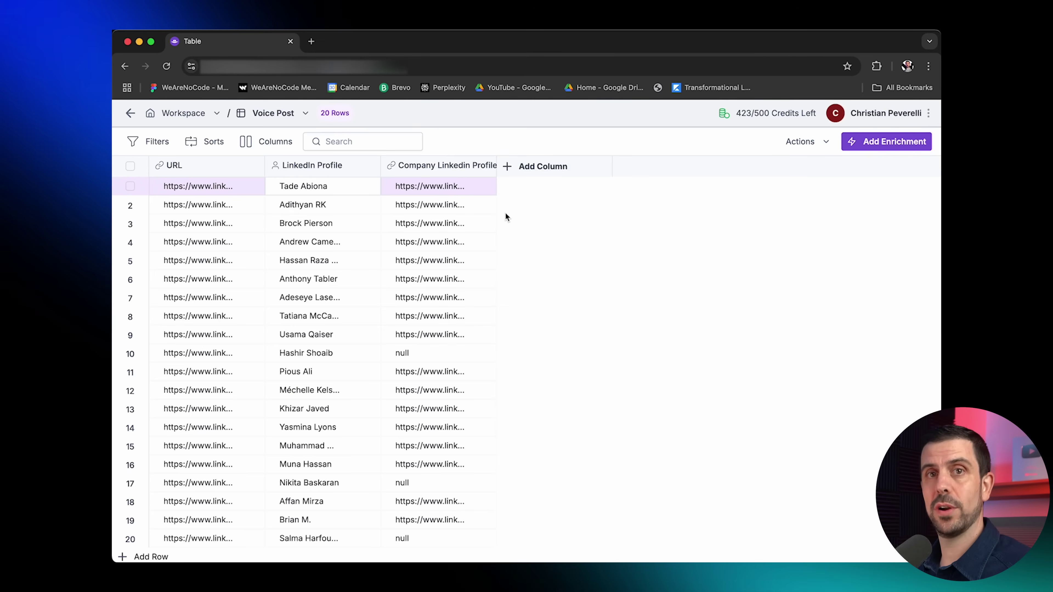
Add a Company LinkedIn Profile enrichment column and run it on the table rows.
click(506, 170)
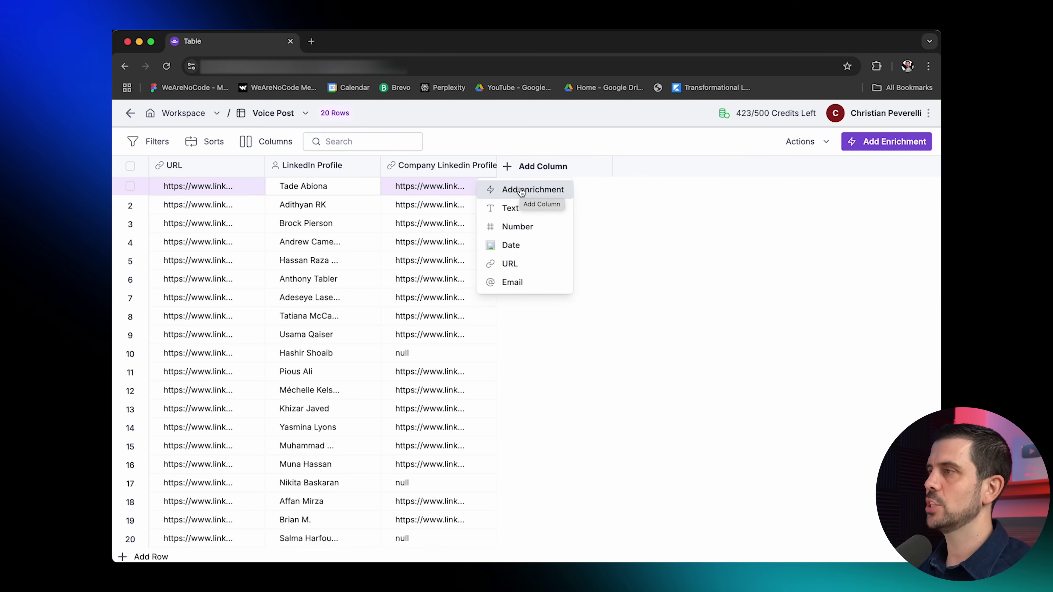
click(522, 191)
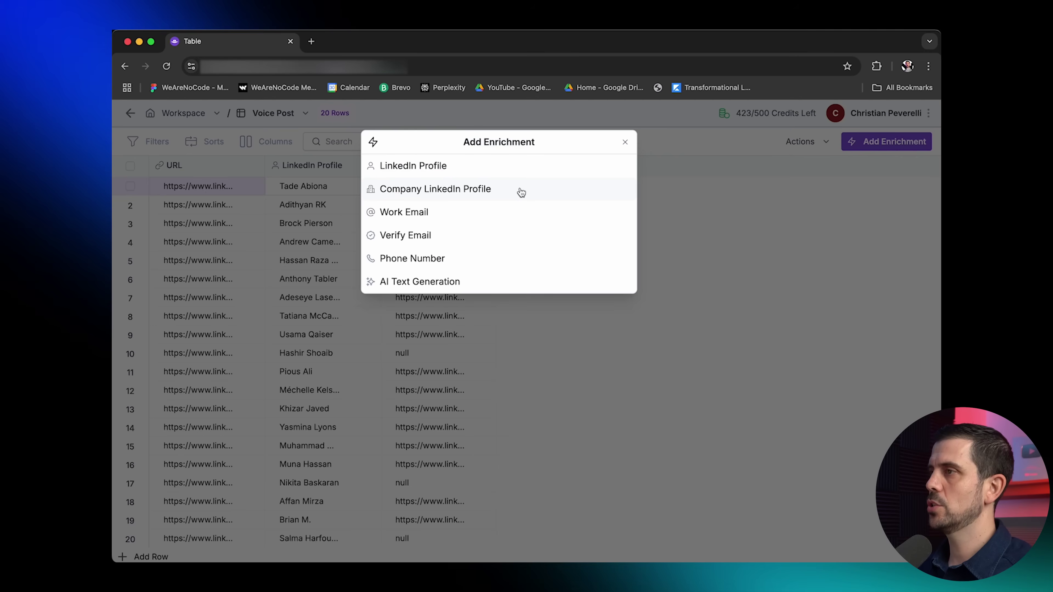
click(475, 191)
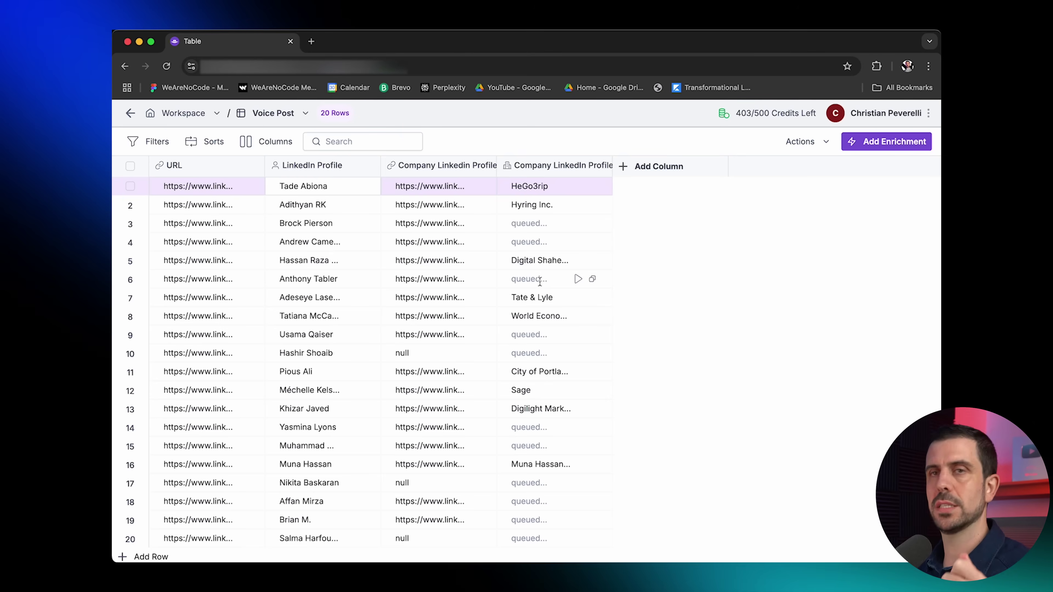
From the first row's Company LinkedIn Profile details, add the company Website as a table column.
click(560, 188)
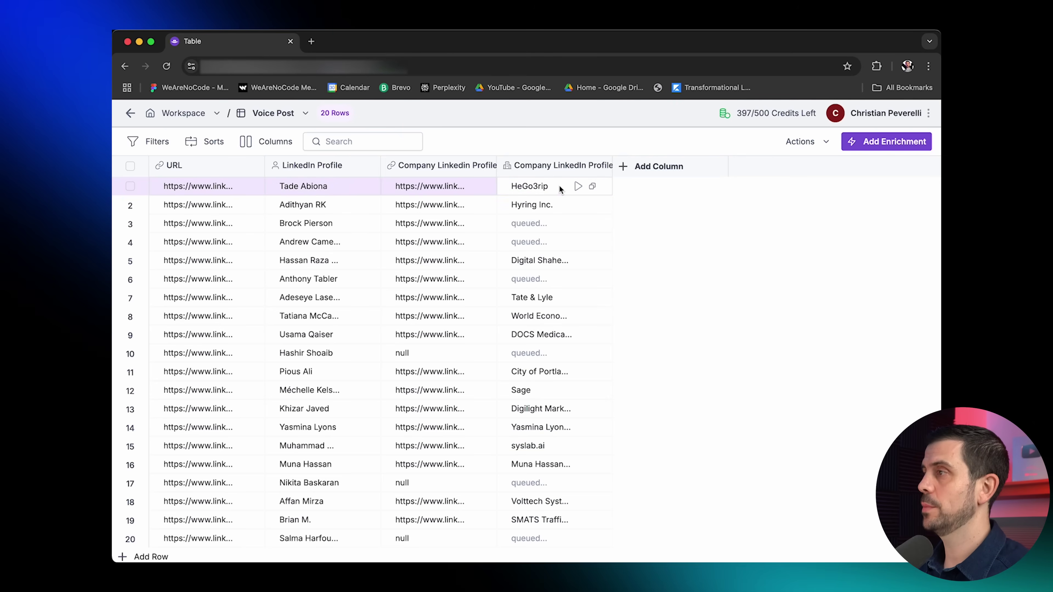
click(559, 187)
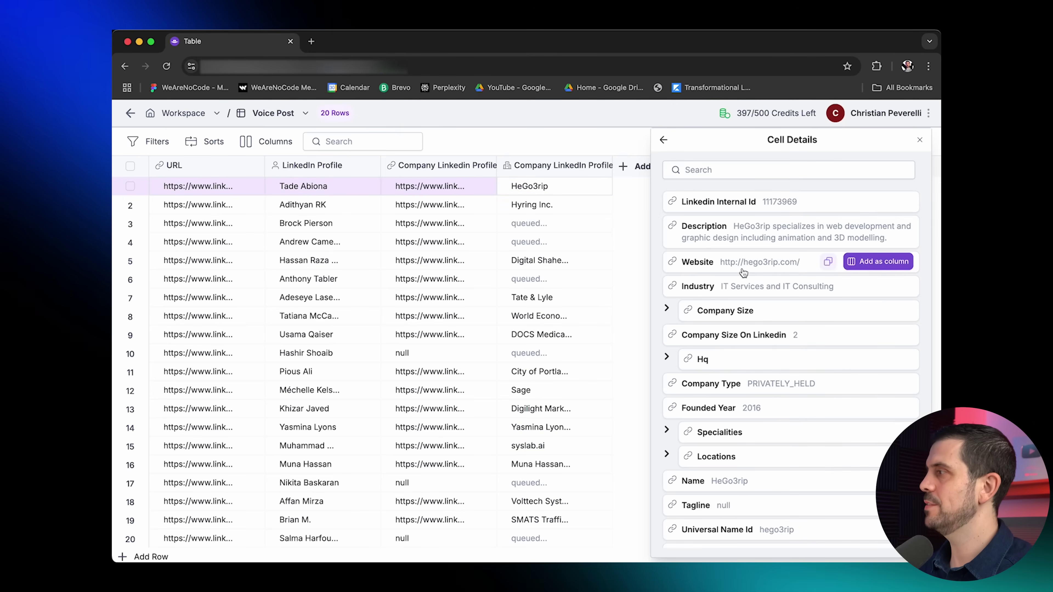
click(876, 262)
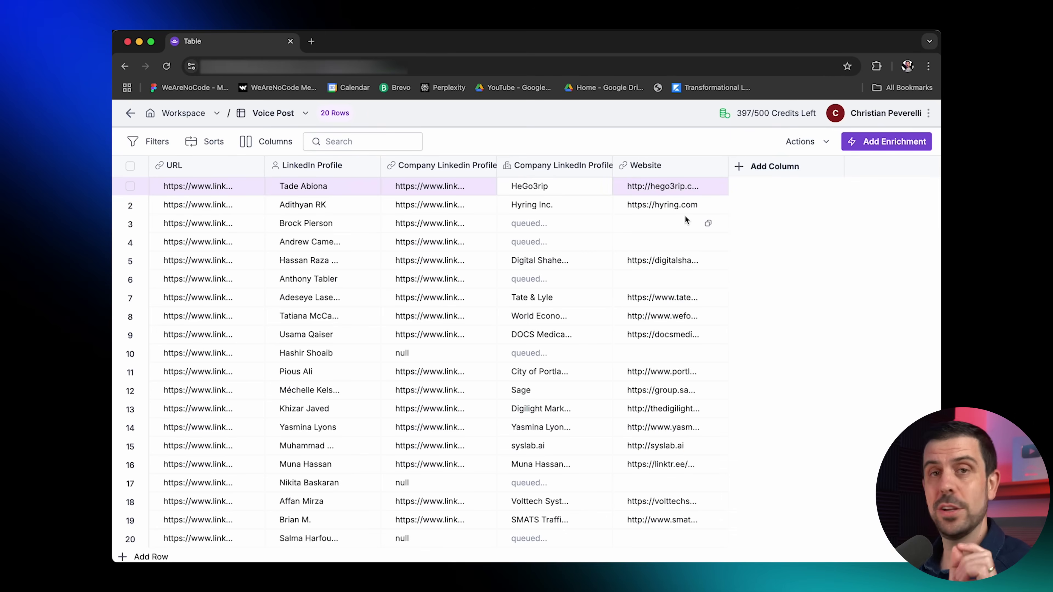
Add a Work Email enrichment using Prospeo, with LinkedIn Profile as full name and Website as company domain, and run it on all rows.
click(771, 171)
click(759, 190)
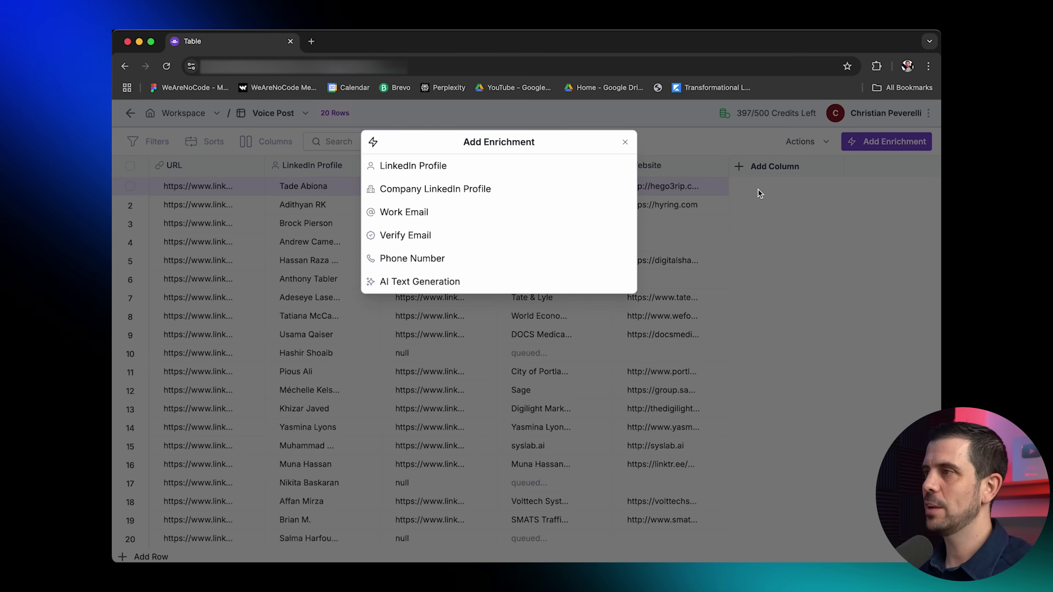
key(Escape)
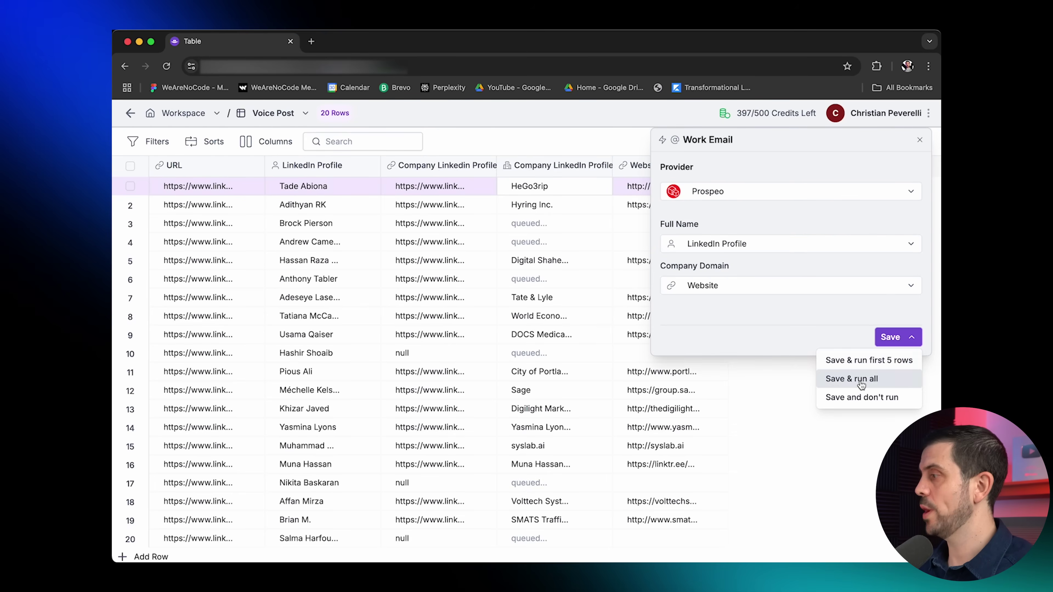
click(861, 379)
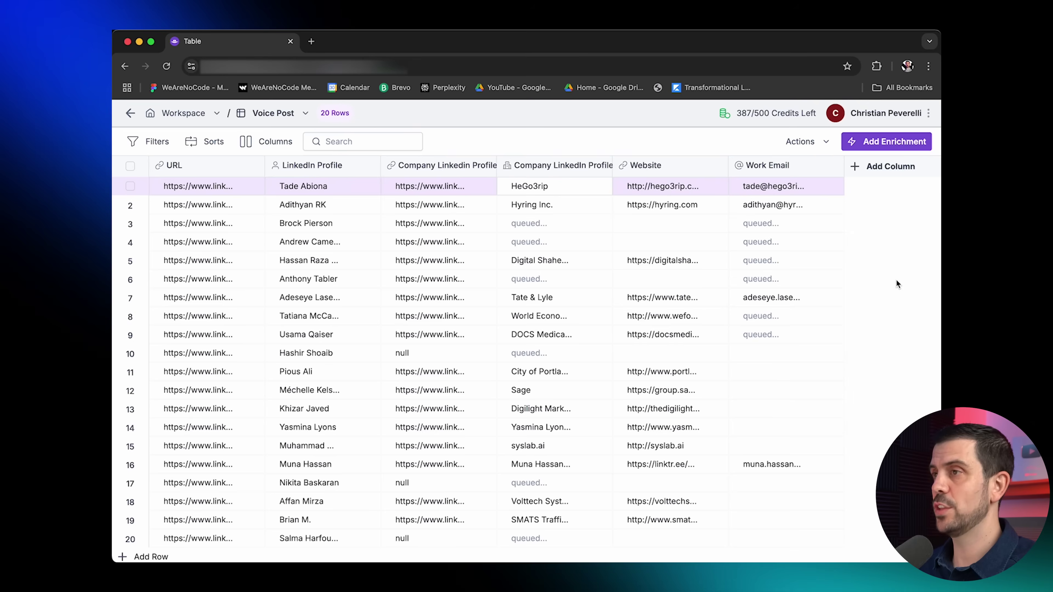
Add a ChatGPT AI Text Generation enrichment prompting for a 3-line casual e-mail with subject, profile compliment, voice-to-LinkedIn-post pitch and free trial offer.
click(857, 170)
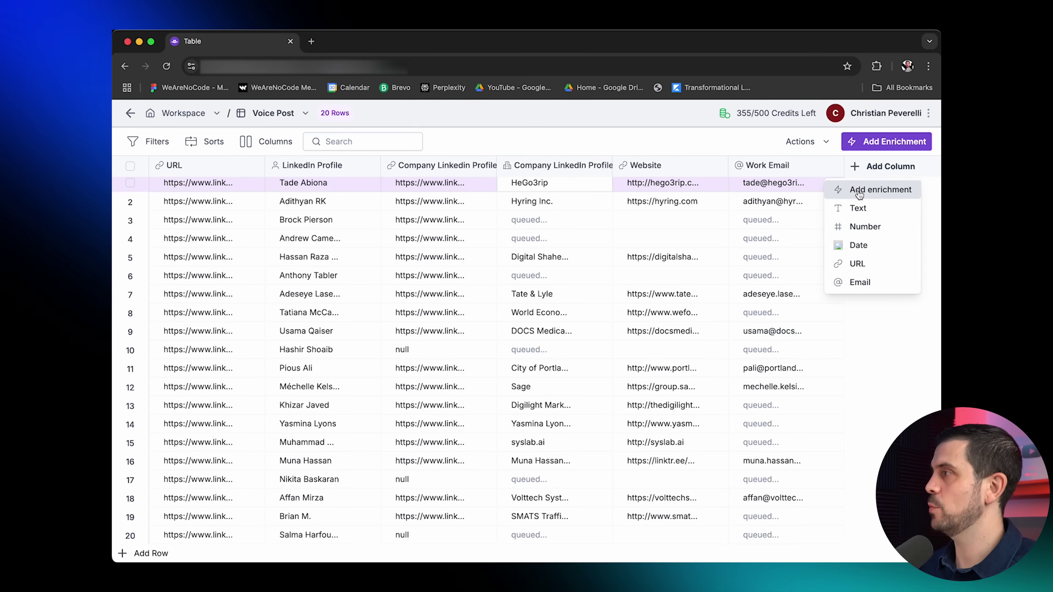
click(858, 192)
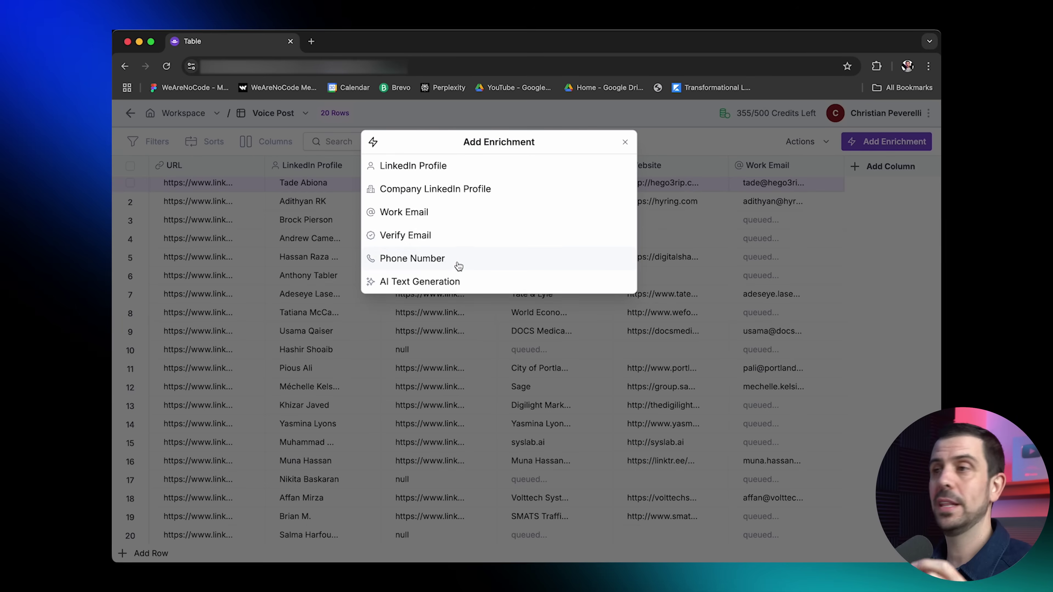
click(457, 283)
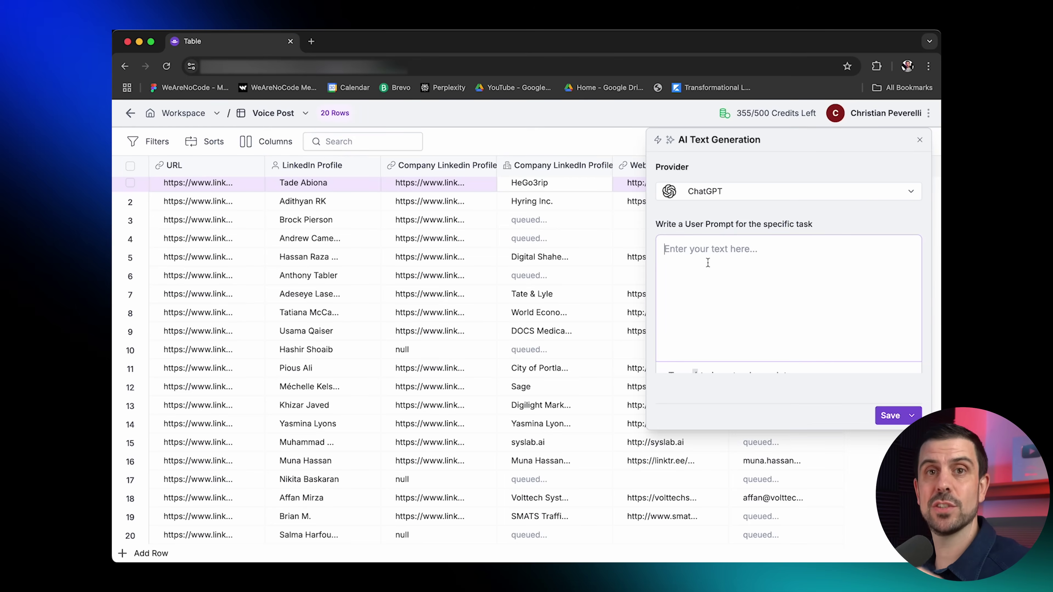
scroll(708, 262, down, 1)
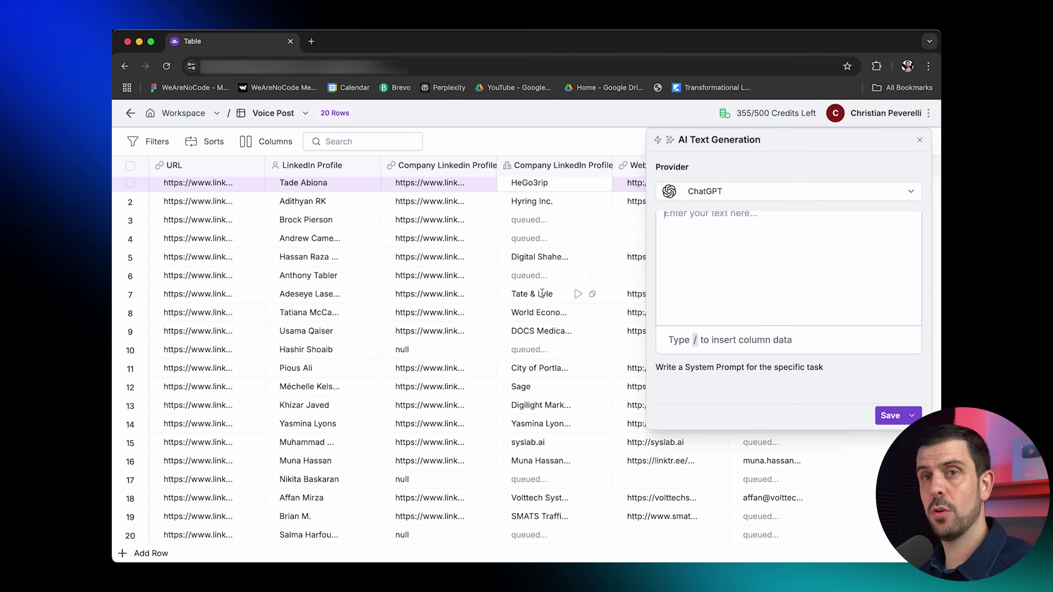
text(Please write a 3 line casual e-mail with a subject line. The first line should compliment something very specific that you find in their profile about section. The second line should tell them that I just built a software that allows them to convert their voice into a highly optimized LinkedIn Post. Finally ask them causally if they would like to try it out for free.)
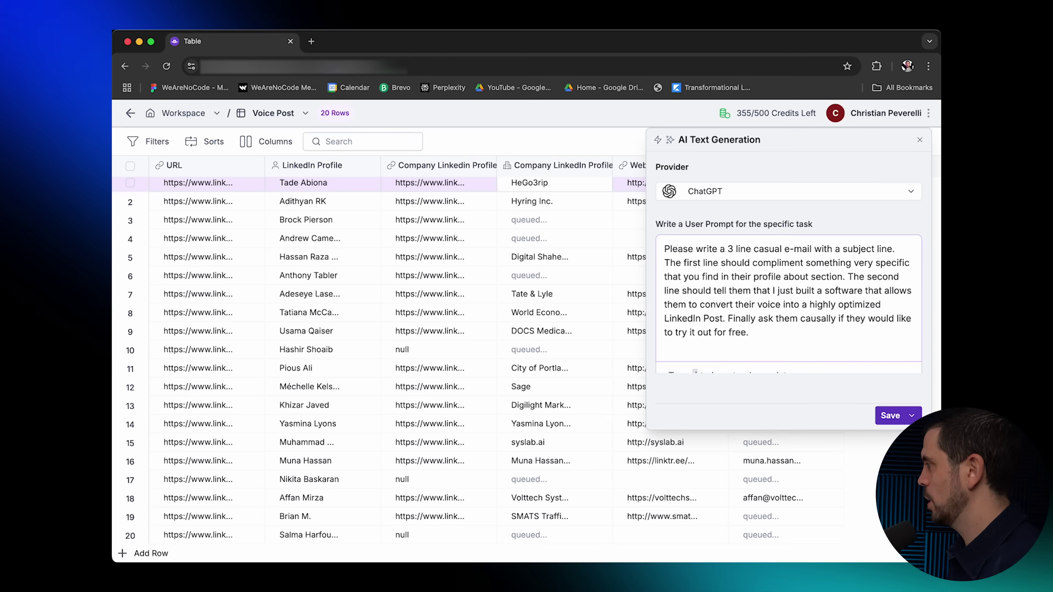
Insert the LinkedIn Profile summary field on a new line ending the user prompt, then save the enrichment and run it on all rows.
key(Return)
text(/)
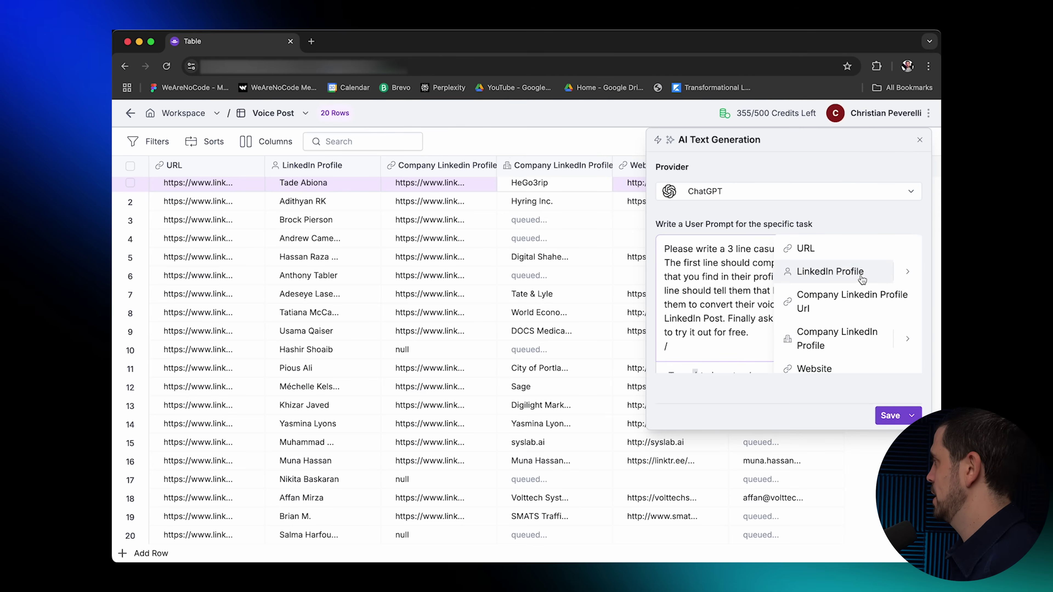
click(907, 273)
scroll(859, 296, down, 5)
scroll(857, 296, down, 1)
scroll(857, 296, up, 1)
click(856, 296)
click(912, 415)
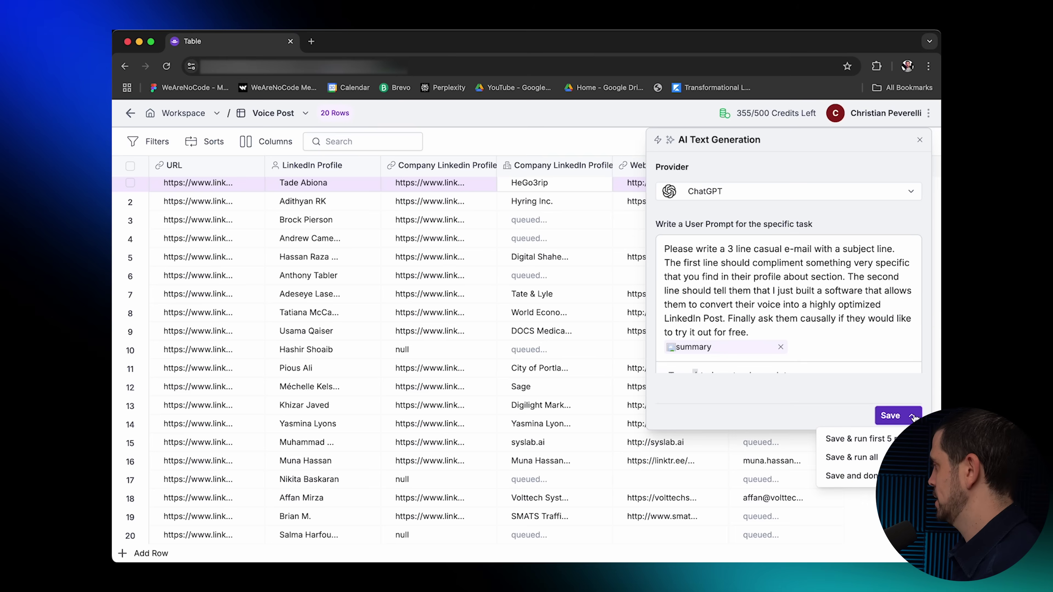
click(853, 458)
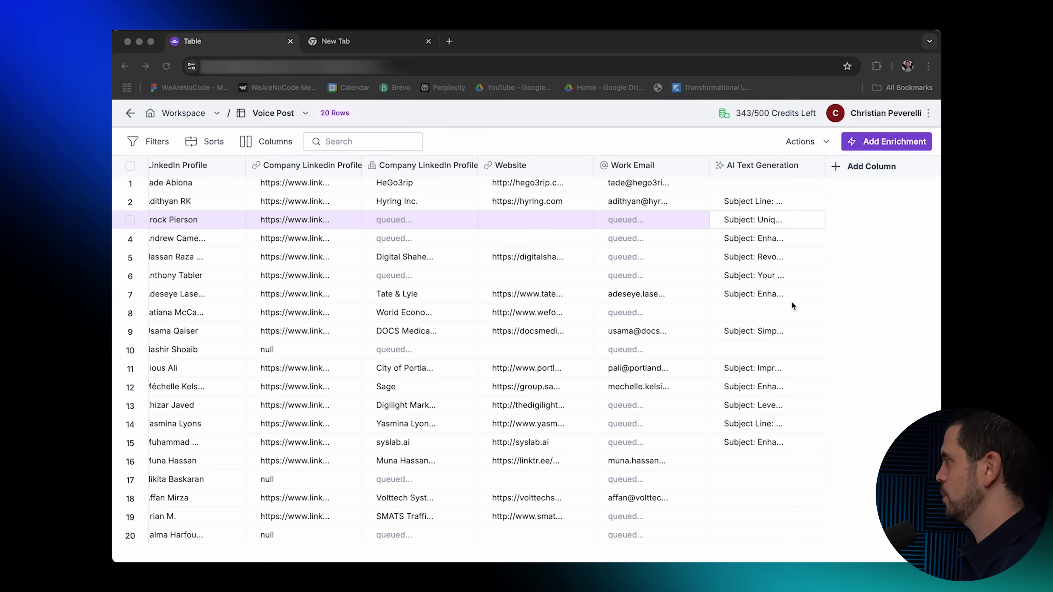
Copy row 7's generated email text into a new Mail message, with "Enhancing Your LinkedIn Profile with Exciting New Tech" as the subject.
click(763, 296)
mouse_move(794, 297)
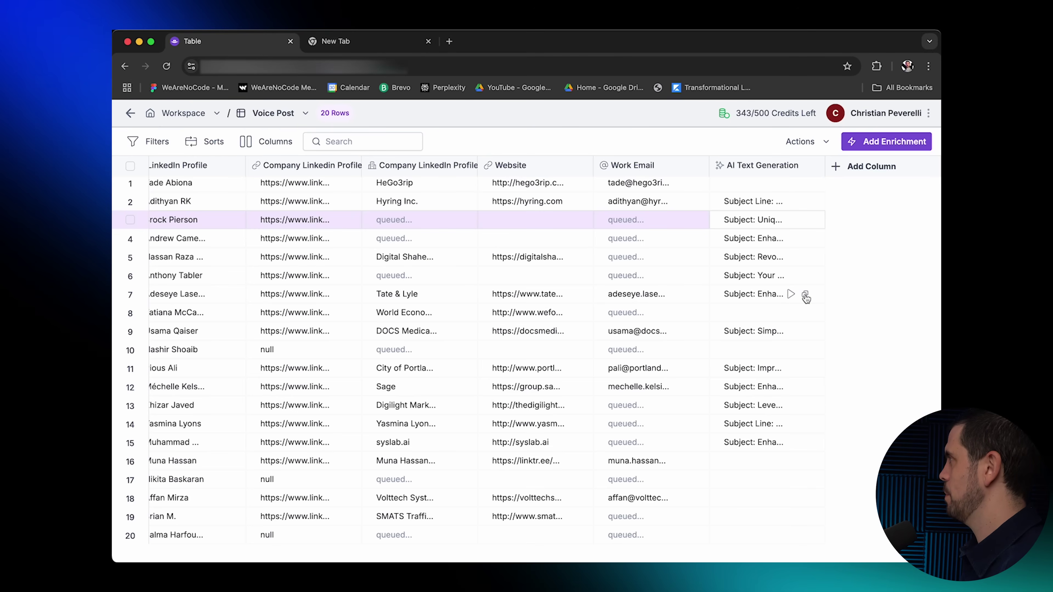
key(ctrl+Up)
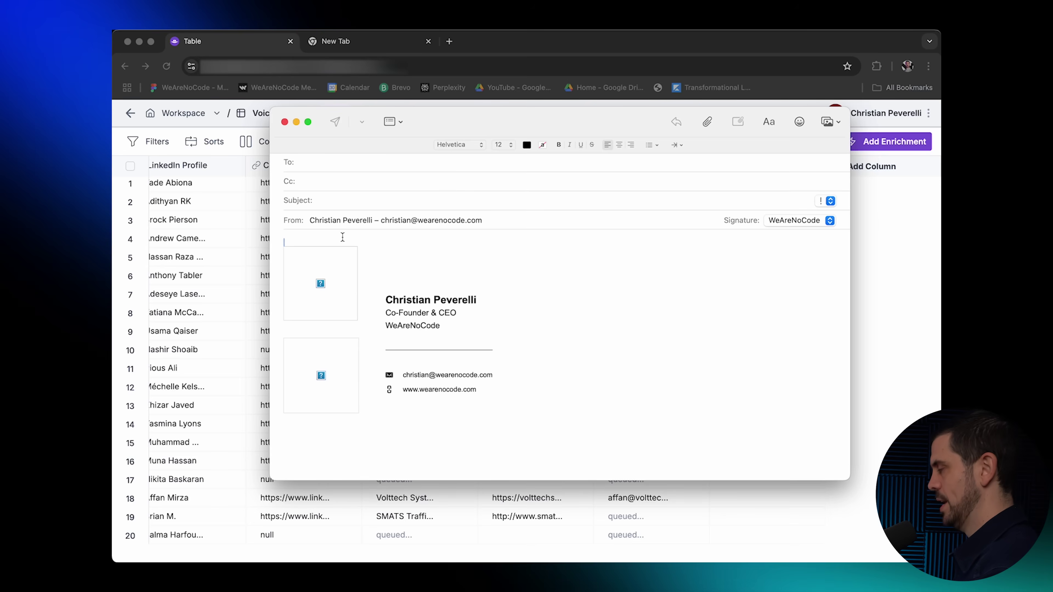
text(Subject: Enhancing Your LinkedIn Profile with Exciting New Tech  Hi,  I really admire your passion for food science and how effectively you narrate your proficiencies and accomplishments with such great precision. I'm reaching out because I just developed a software to convert spoken words into robust LinkedIn Posts. Would you be open to giving it a spin - free of charge?  Best, [Your Name])
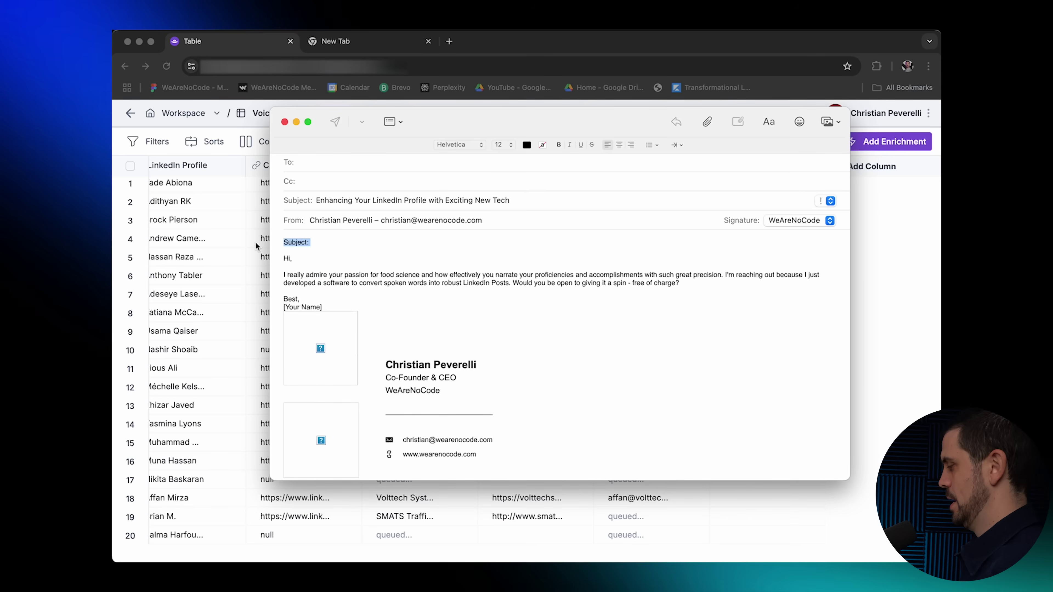
Remove the "Subject:" label and [Your Name] placeholder from the body, put each sentence on its own line, and select the opening compliment.
key(BackSpace)
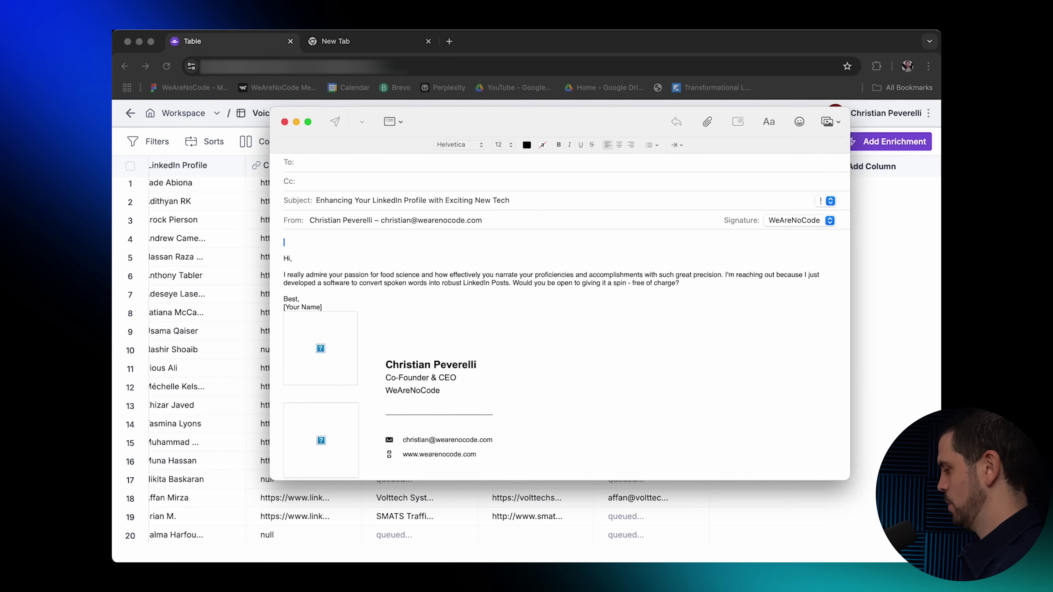
key(BackSpace)
key(Delete)
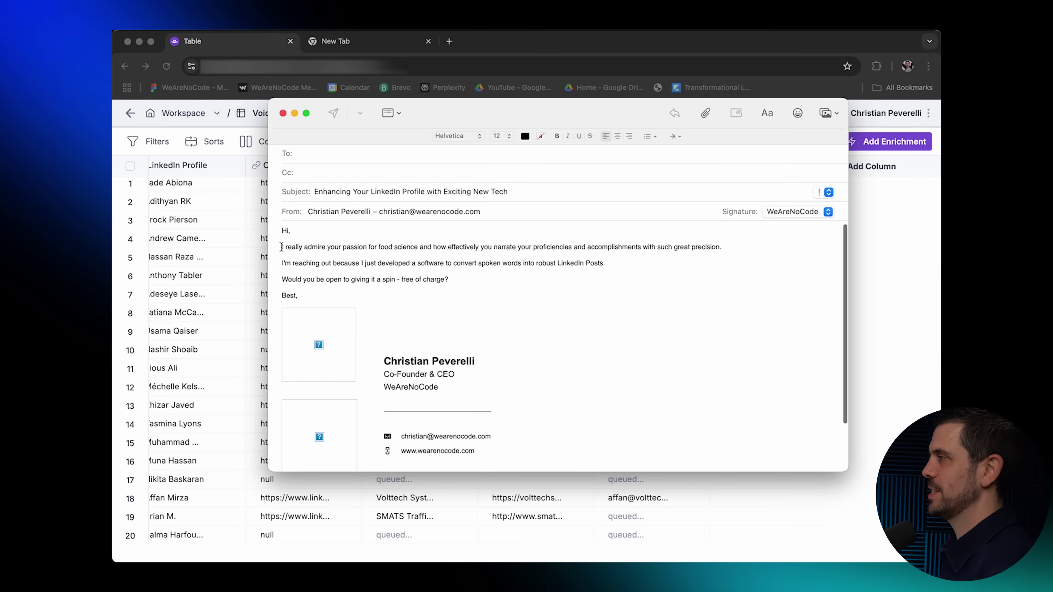
triple_click(703, 251)
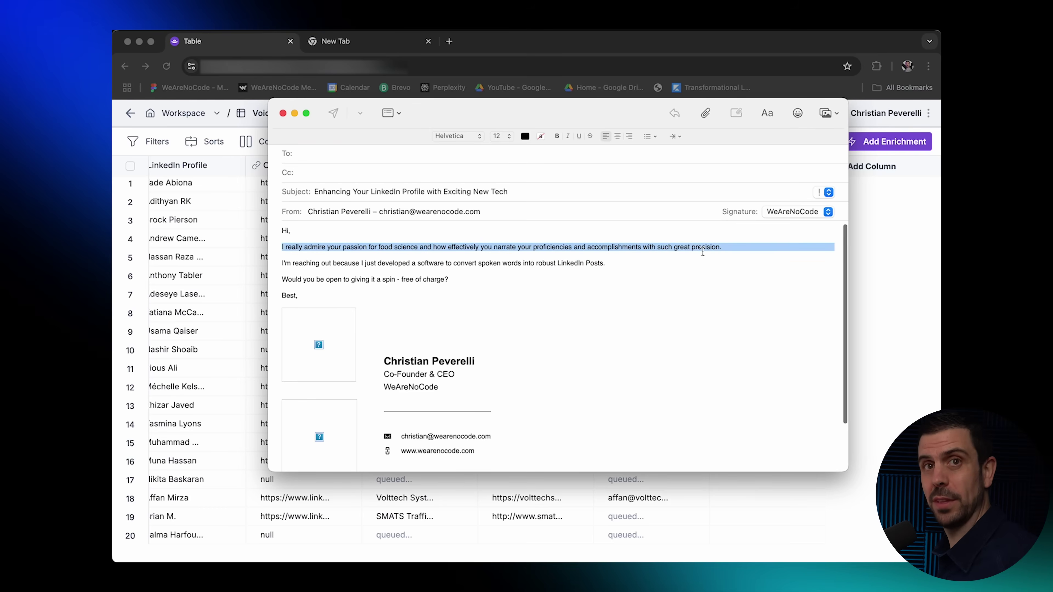